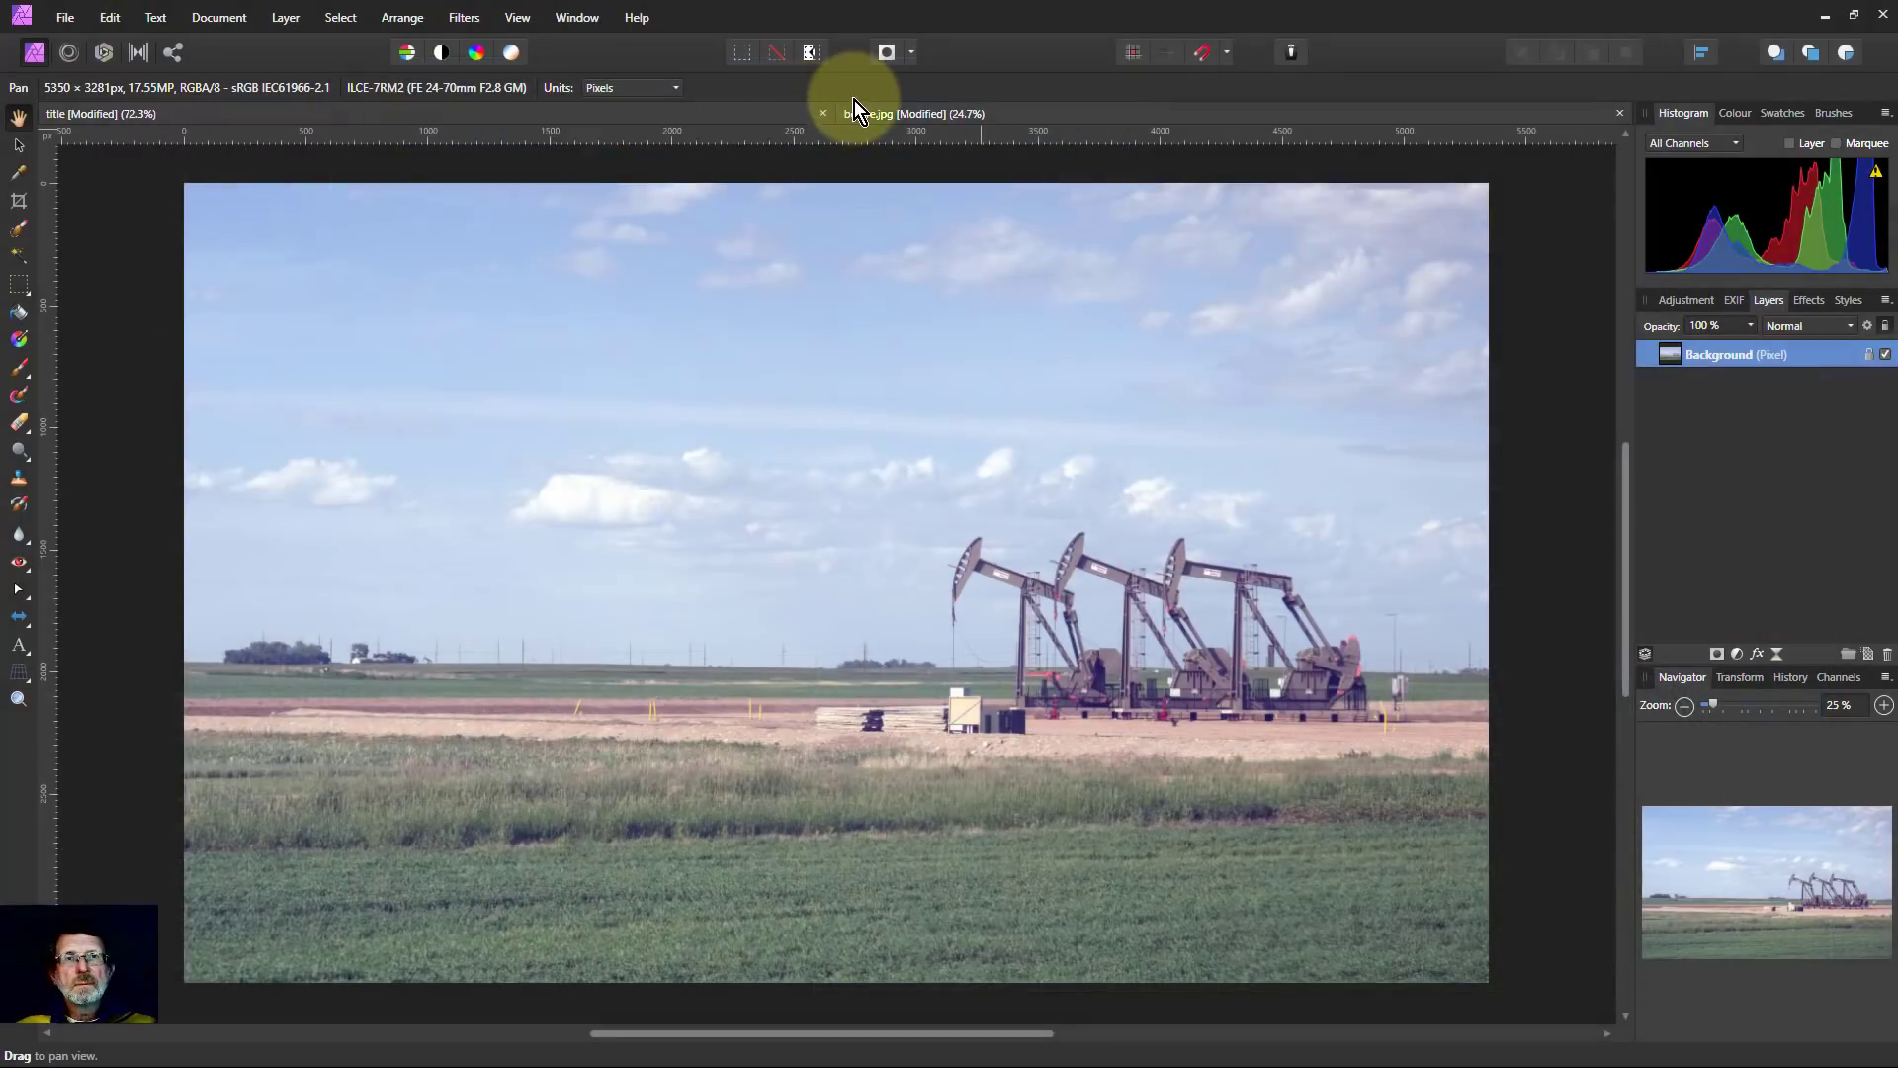
# Add a Levels adjustment to the before.jpg photo, testing White Level before returning it to 100%.
pyautogui.click(850, 104)
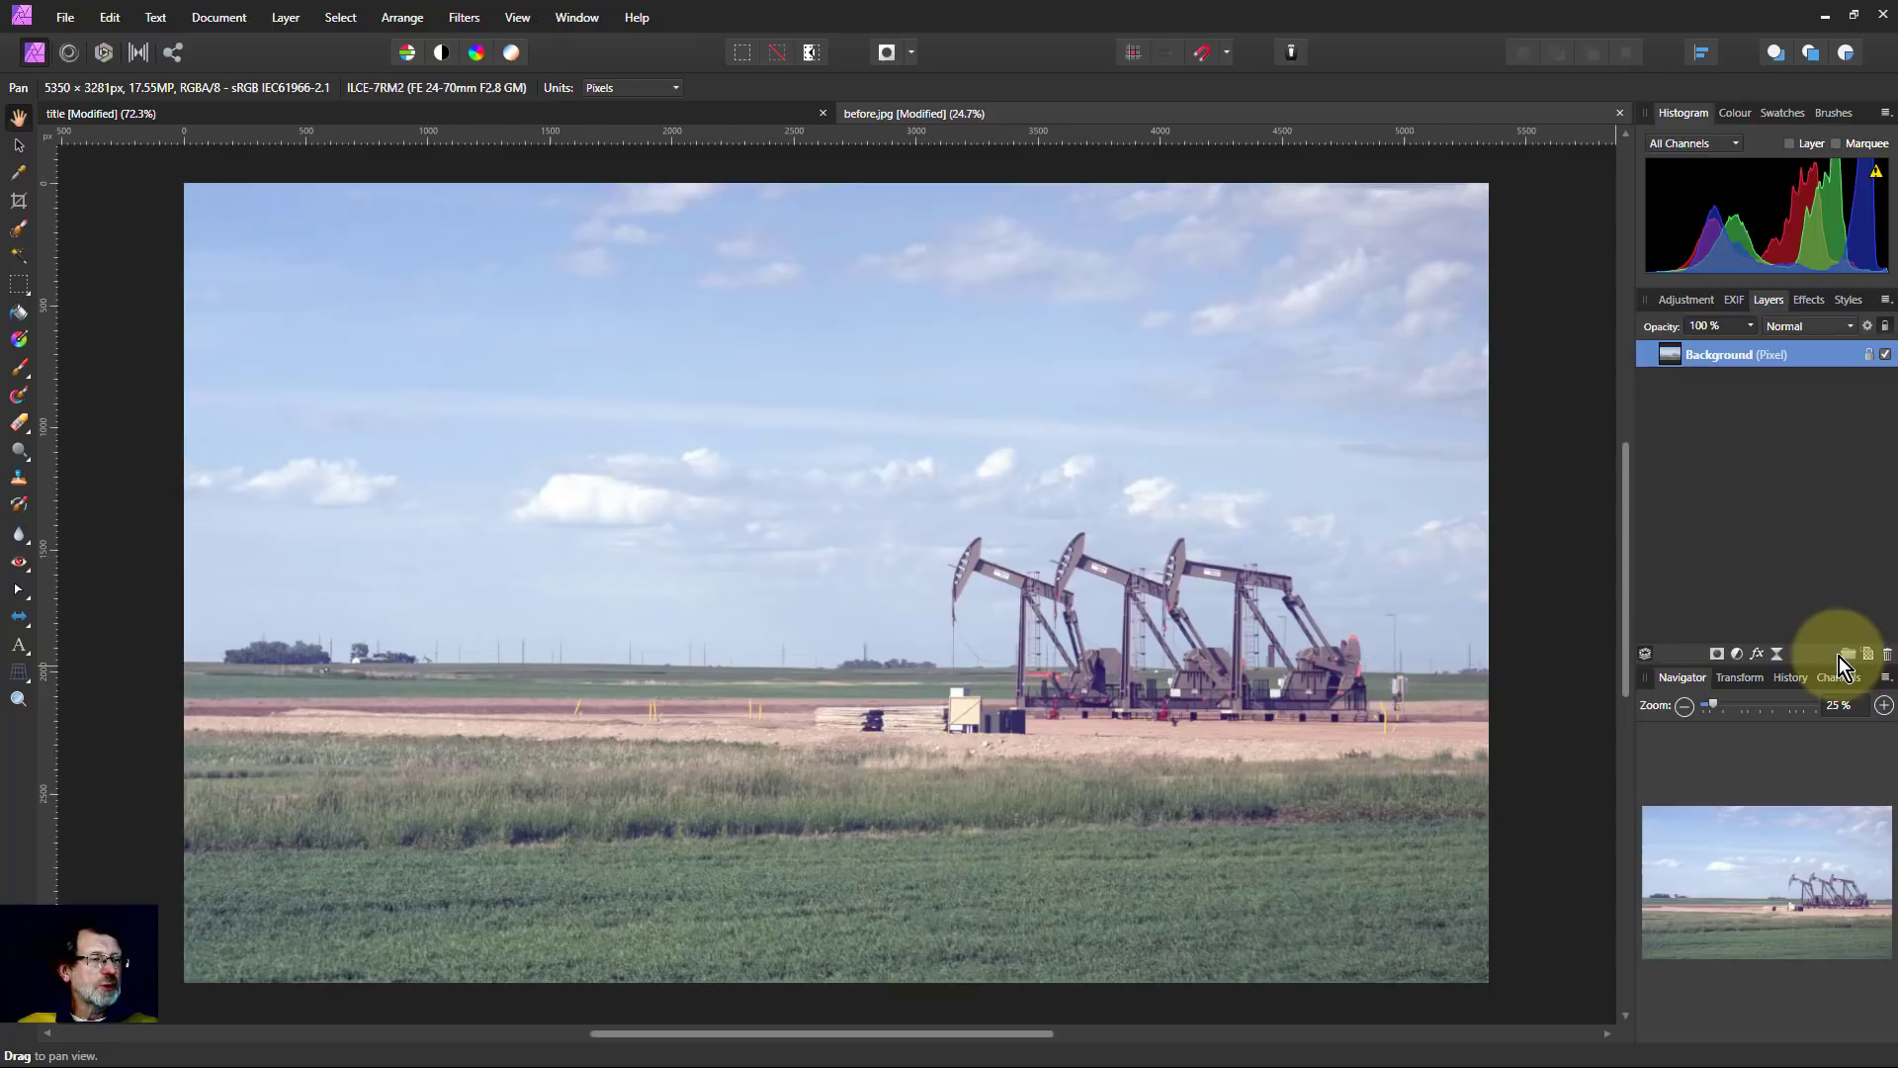
pyautogui.click(1737, 653)
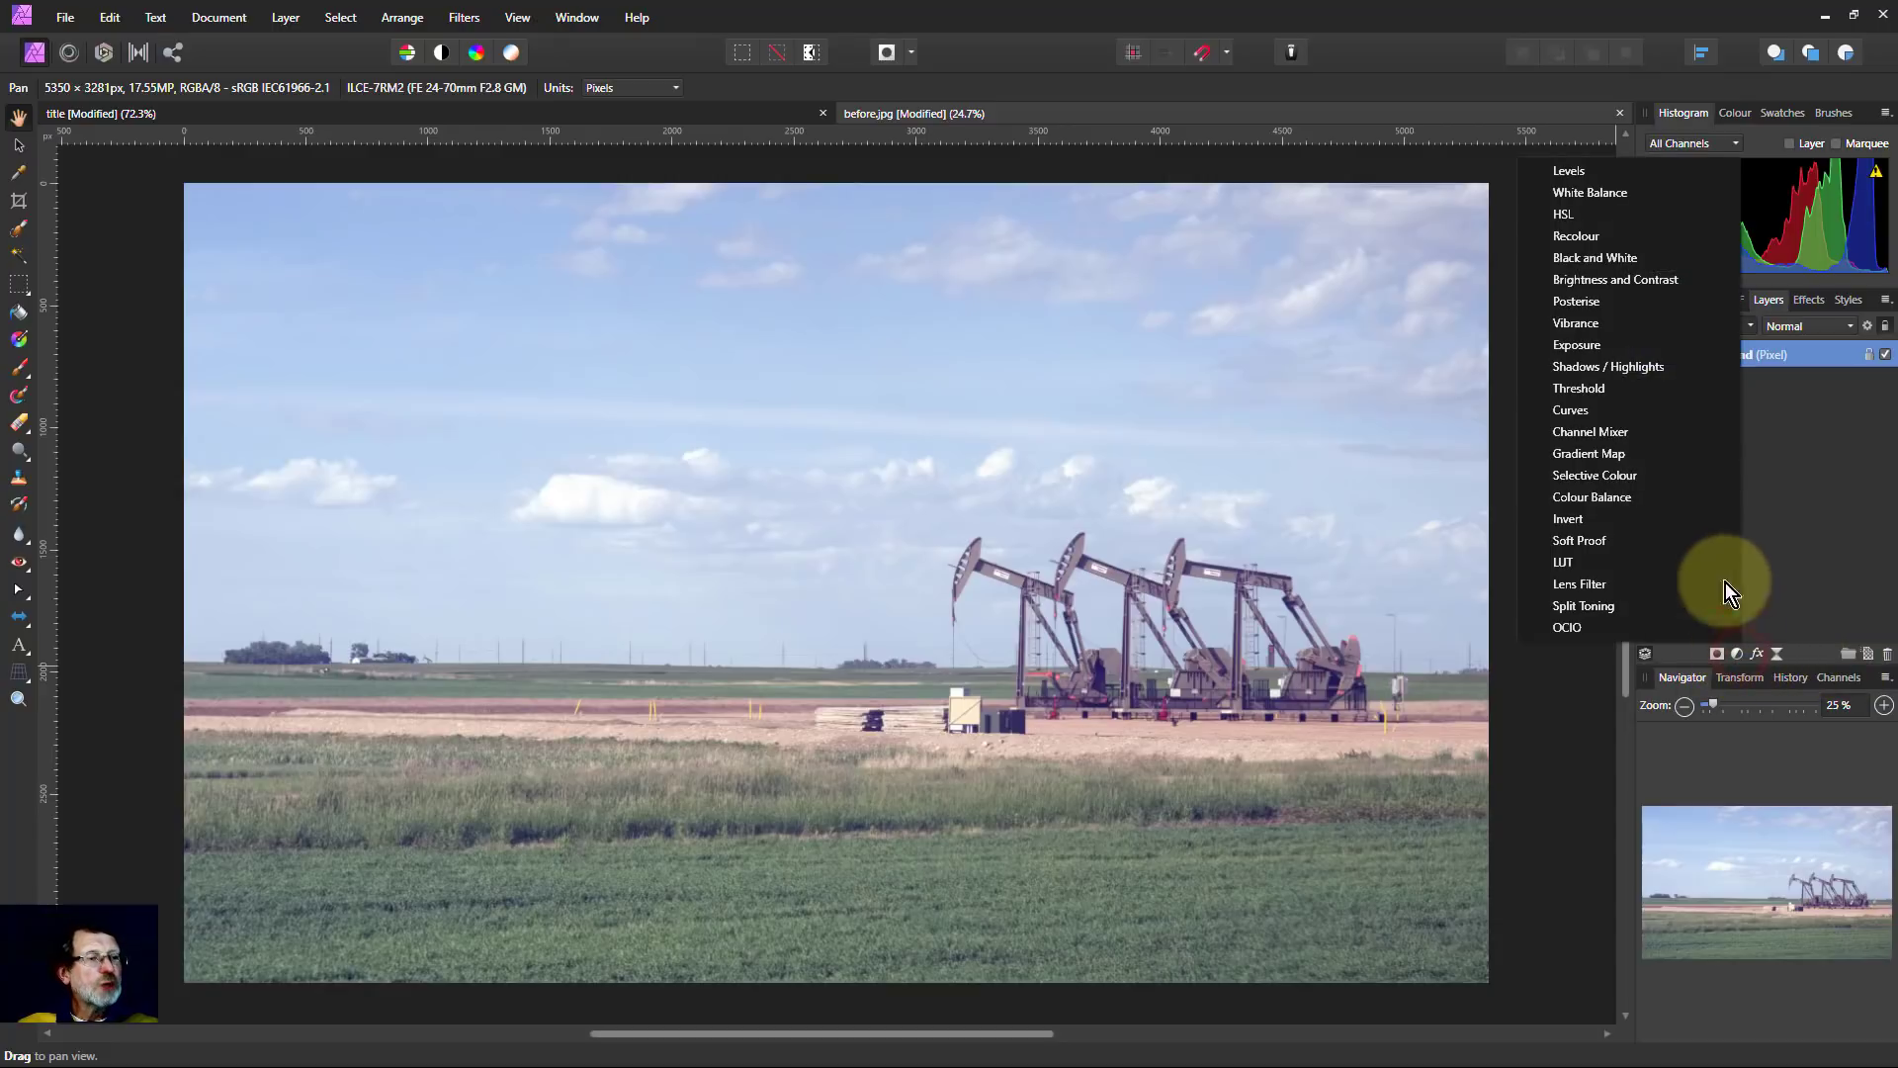
pyautogui.click(1584, 173)
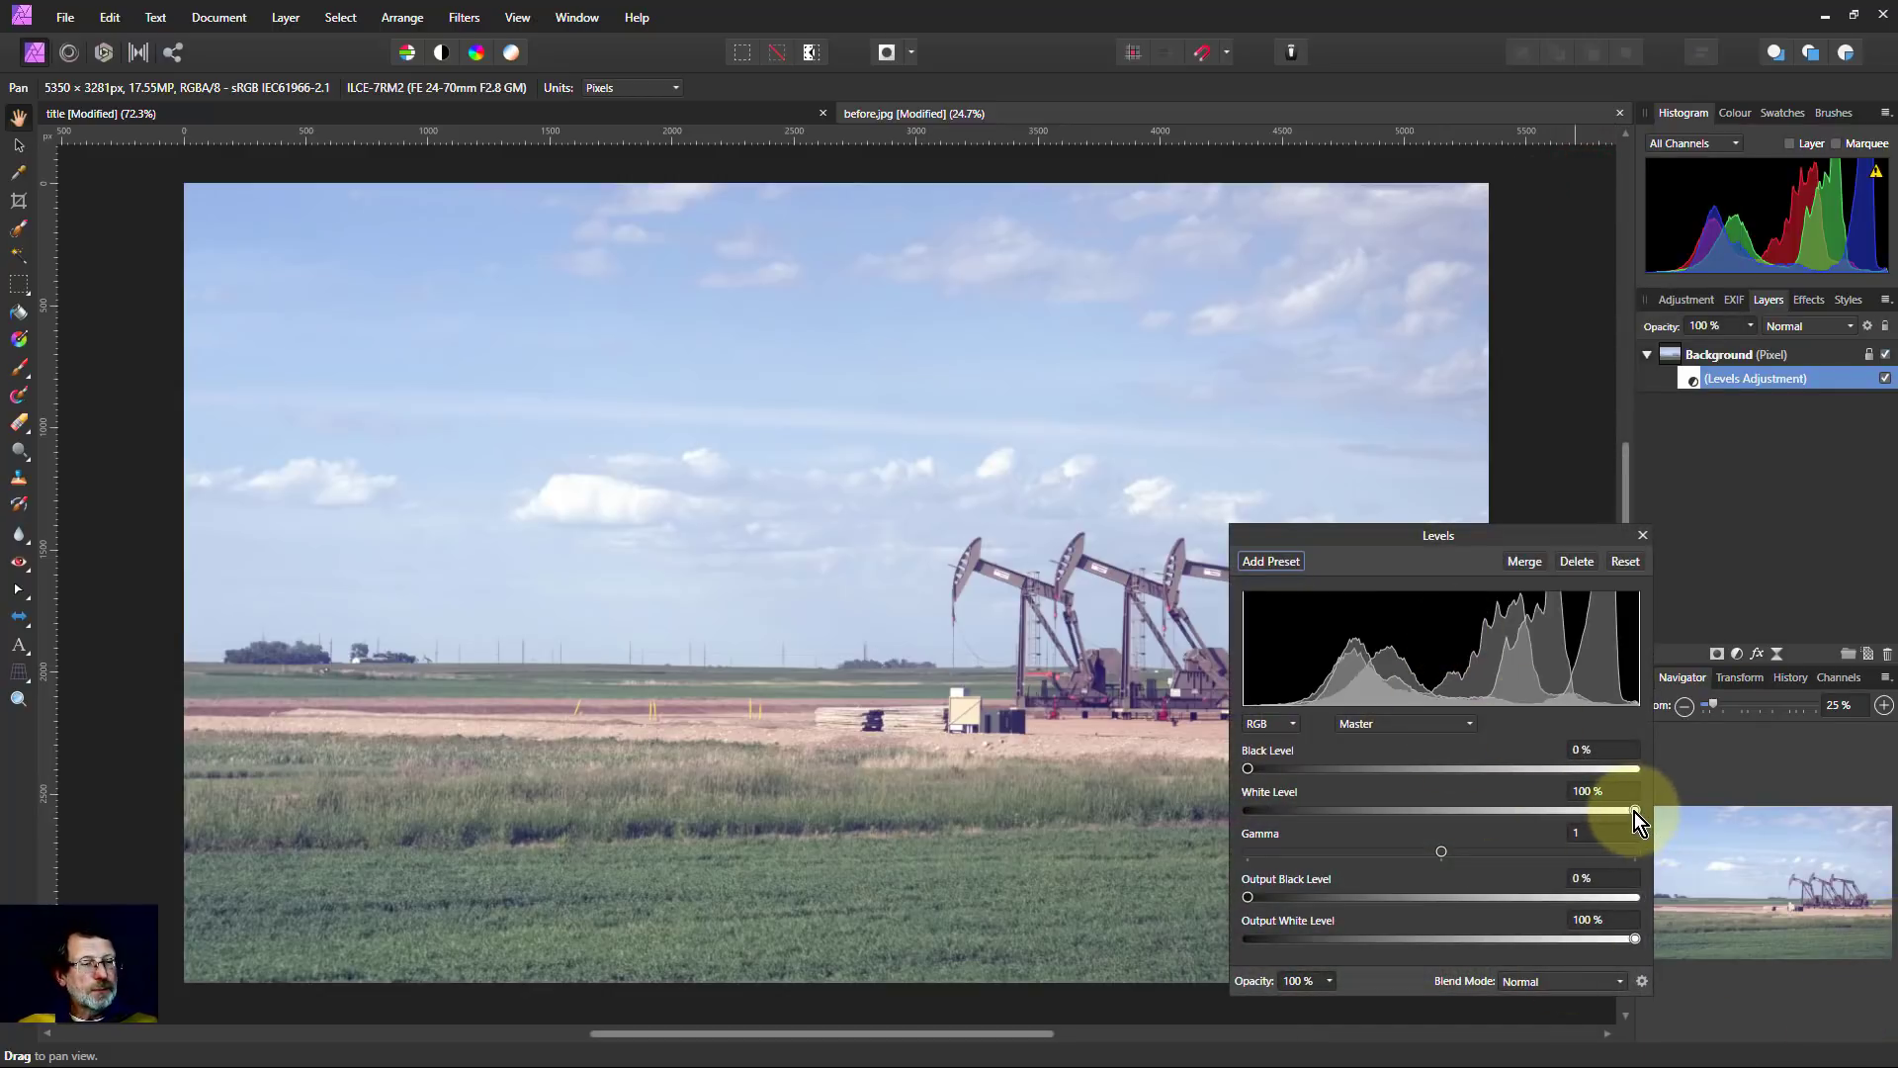
pyautogui.moveTo(1636, 811); pyautogui.dragTo(1461, 857)
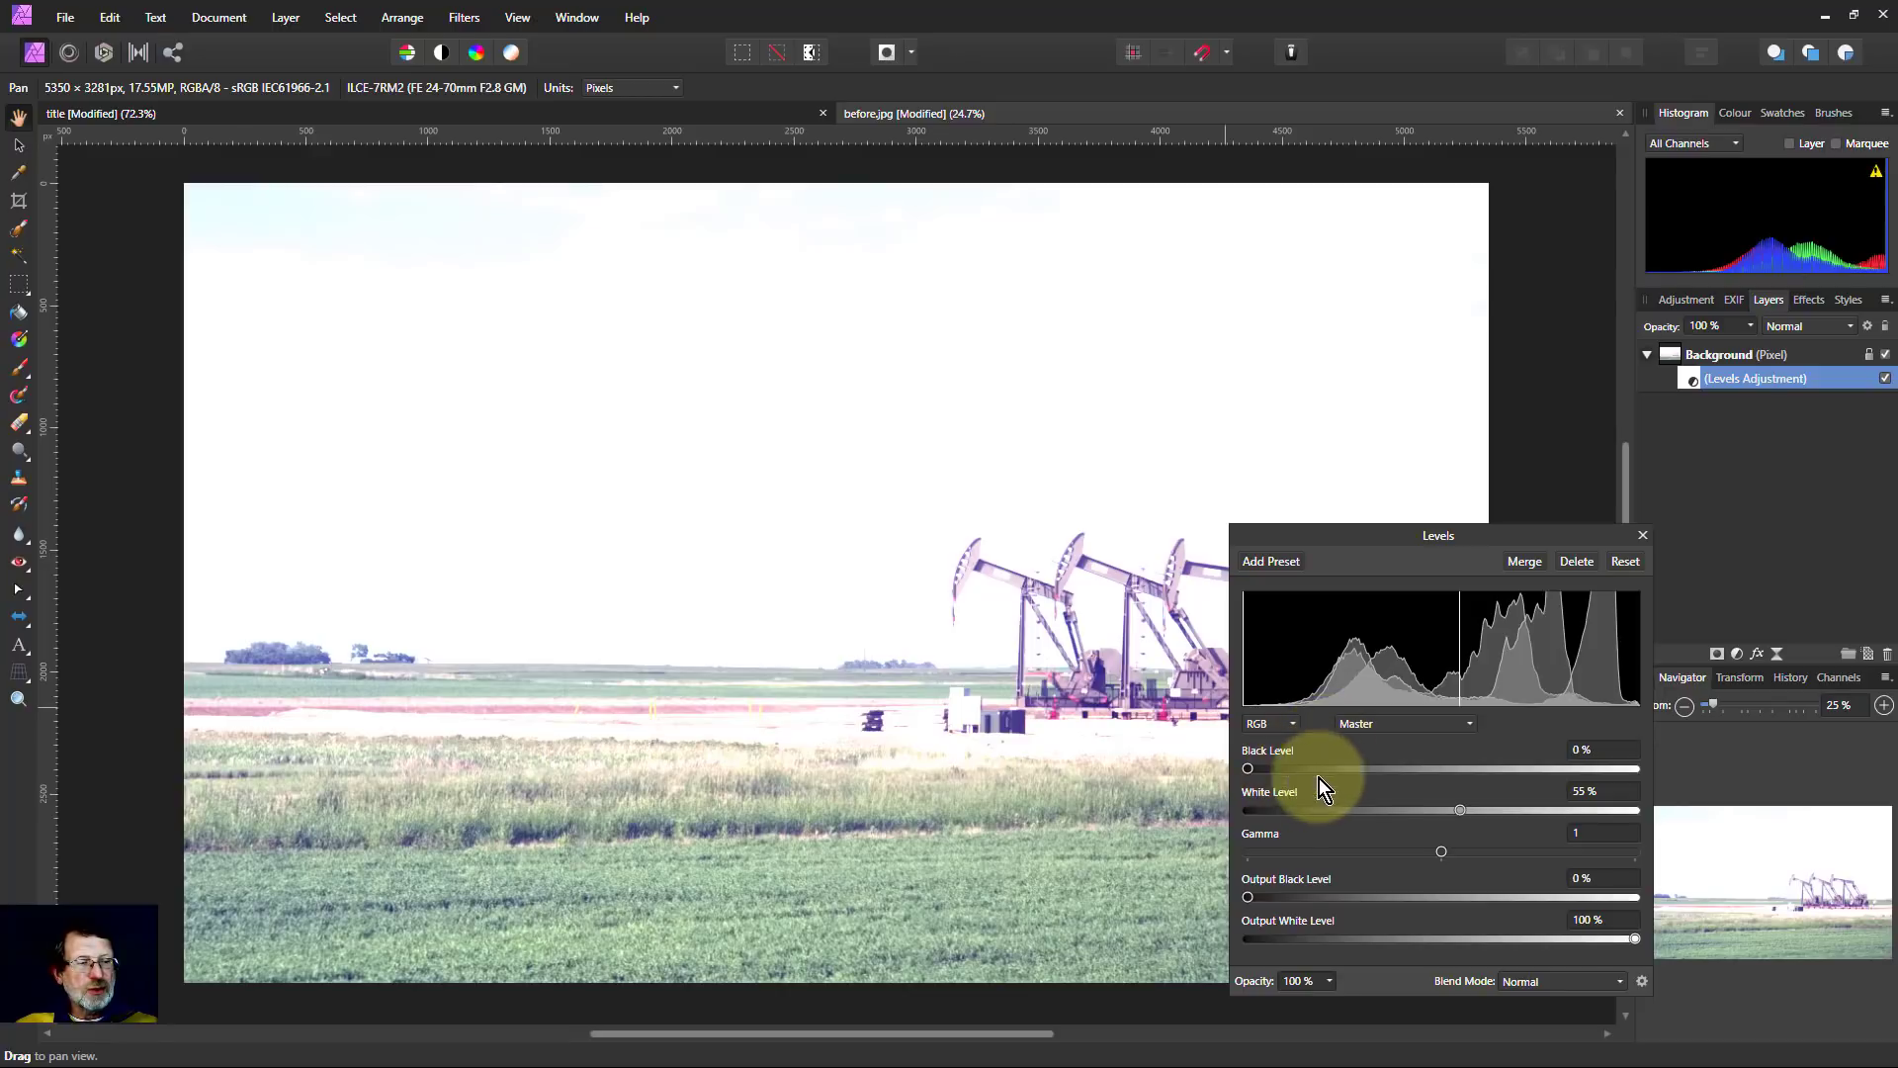
pyautogui.moveTo(1457, 809); pyautogui.dragTo(1699, 808)
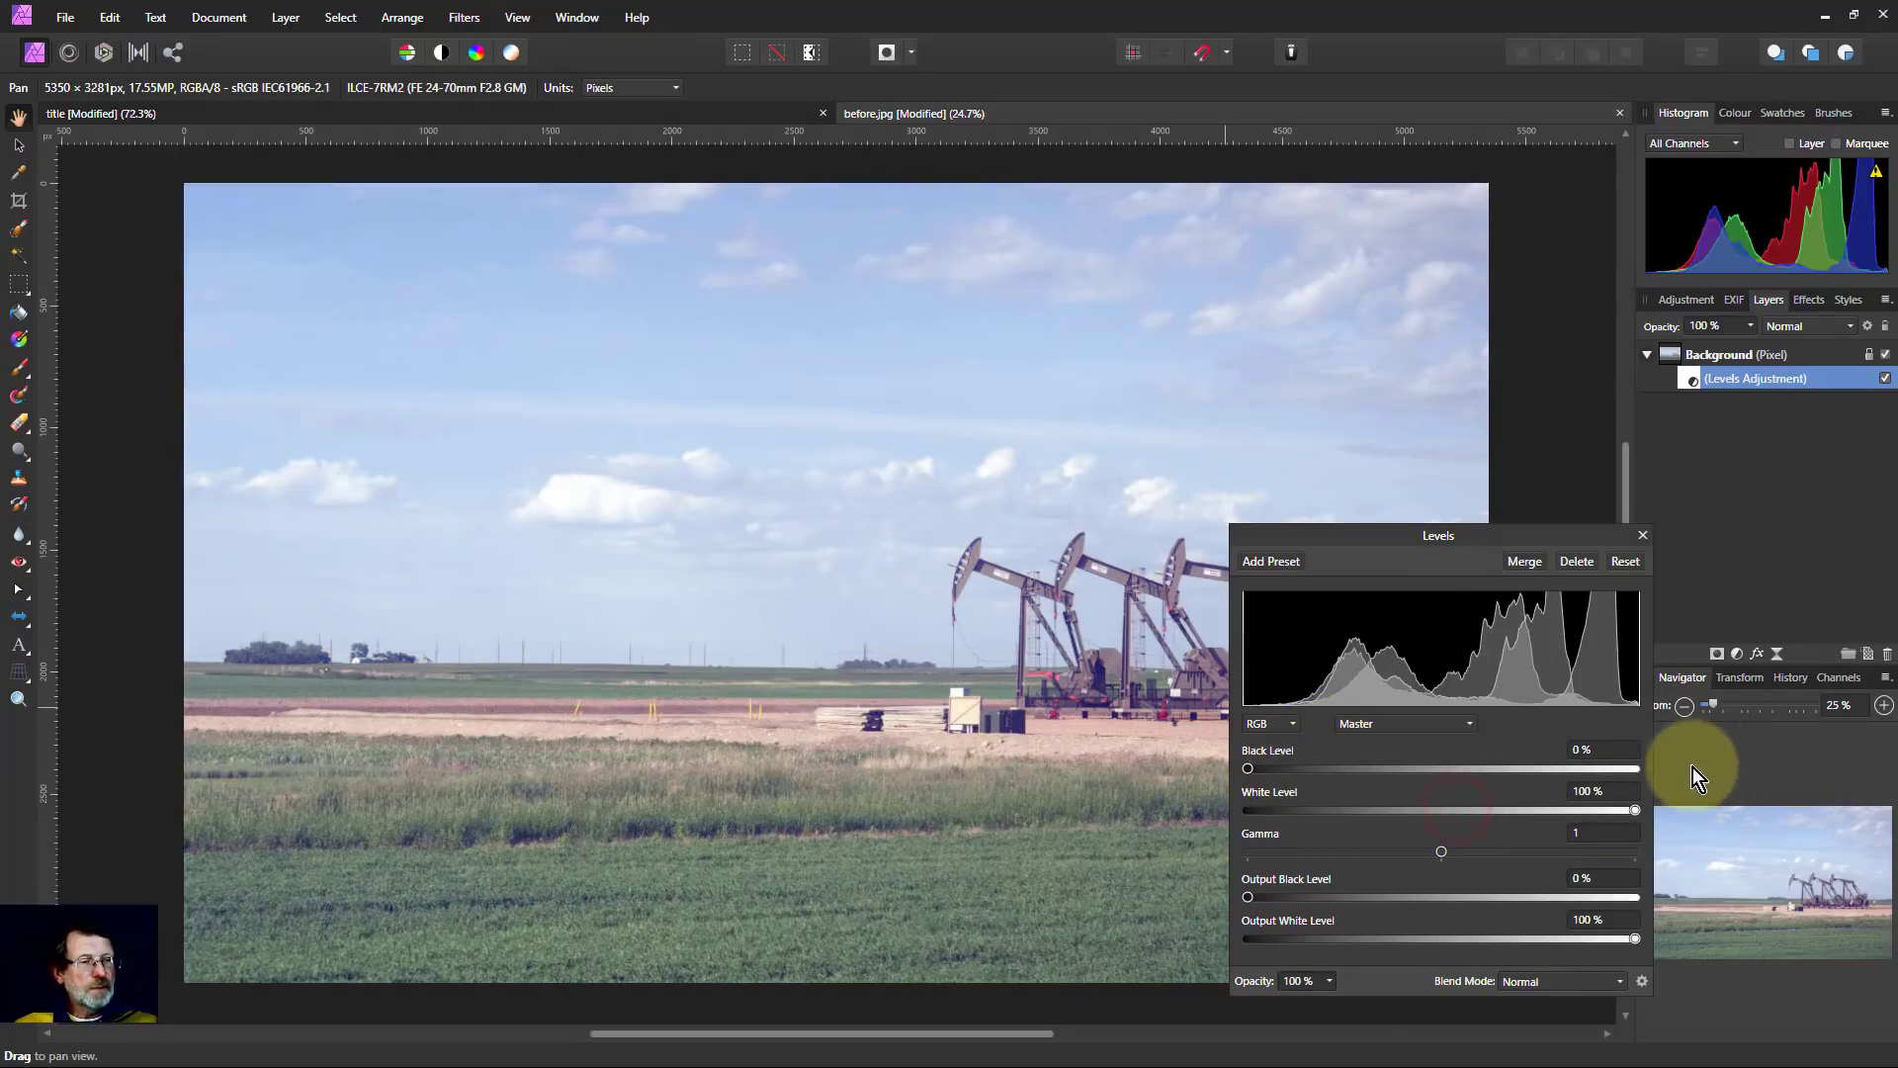
# Compare the Background layer's red, green and blue channels, ending on the blue channel alone.
pyautogui.click(1643, 534)
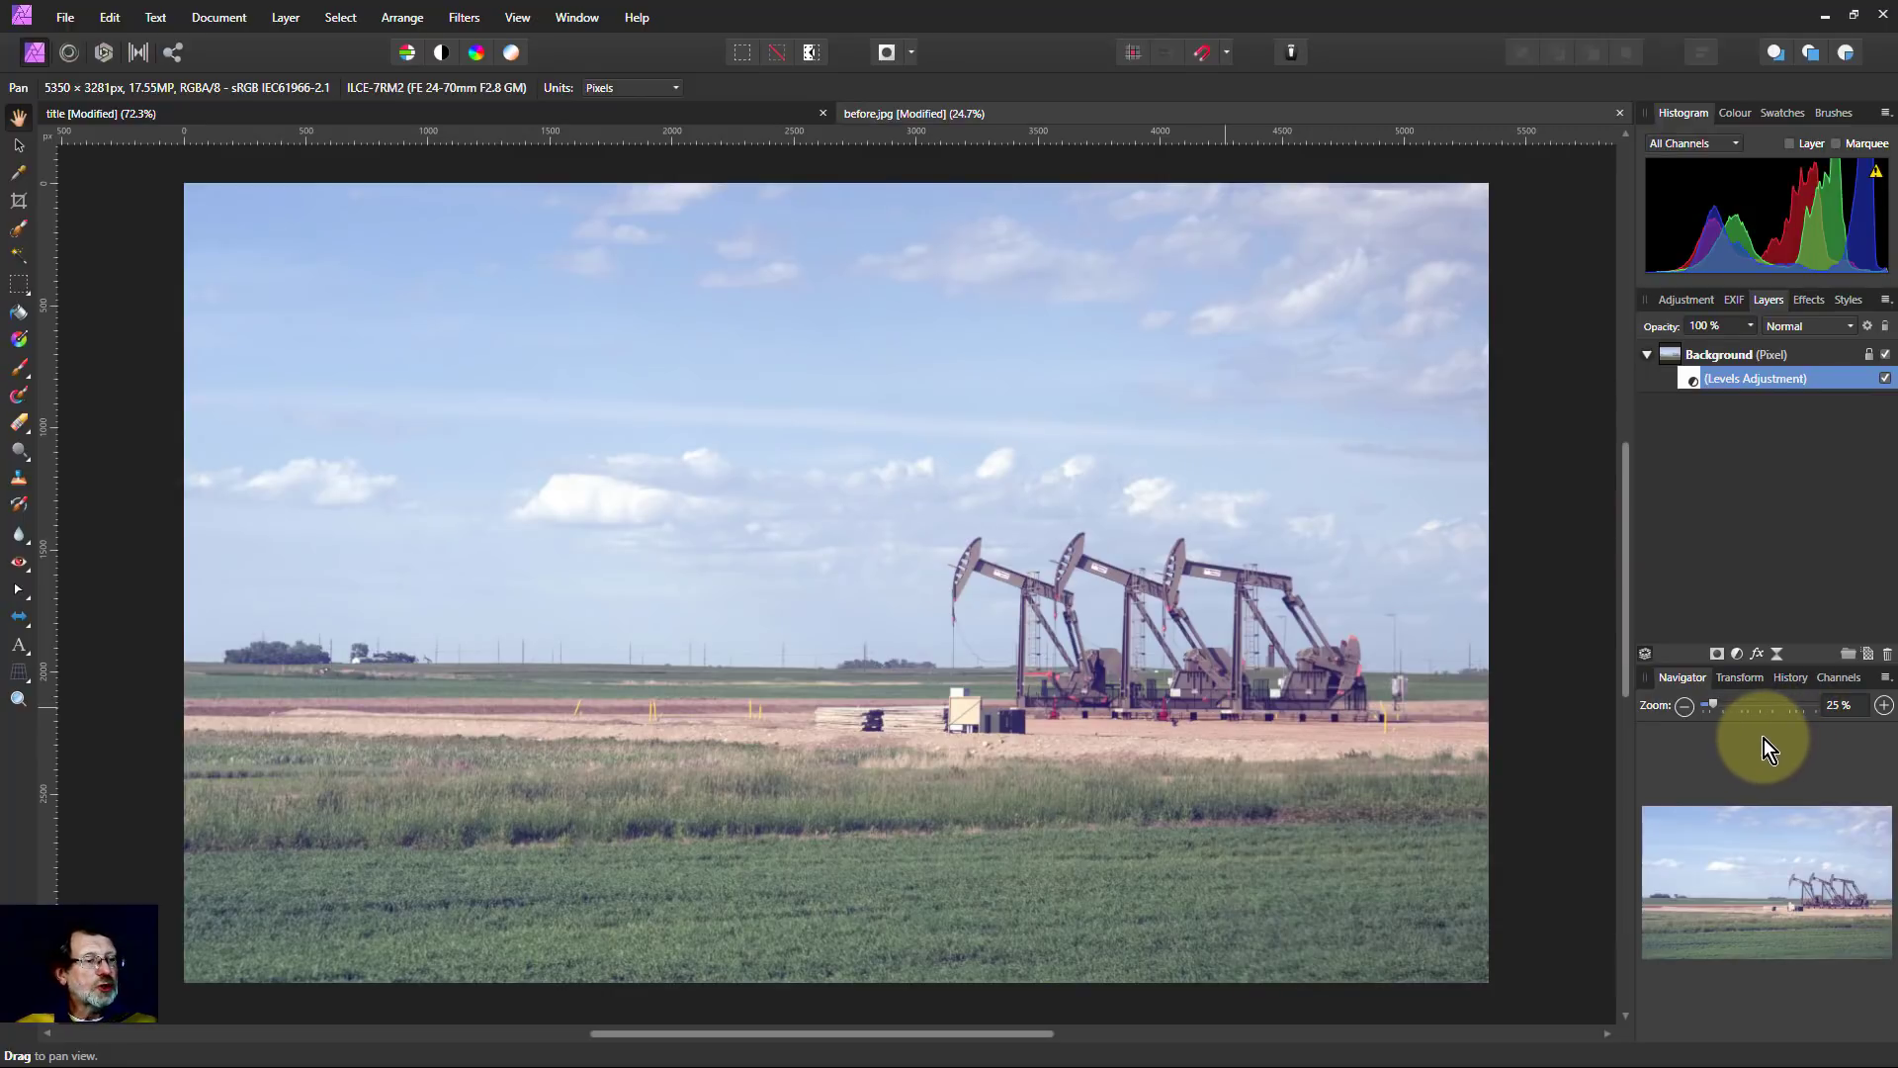
pyautogui.click(1841, 679)
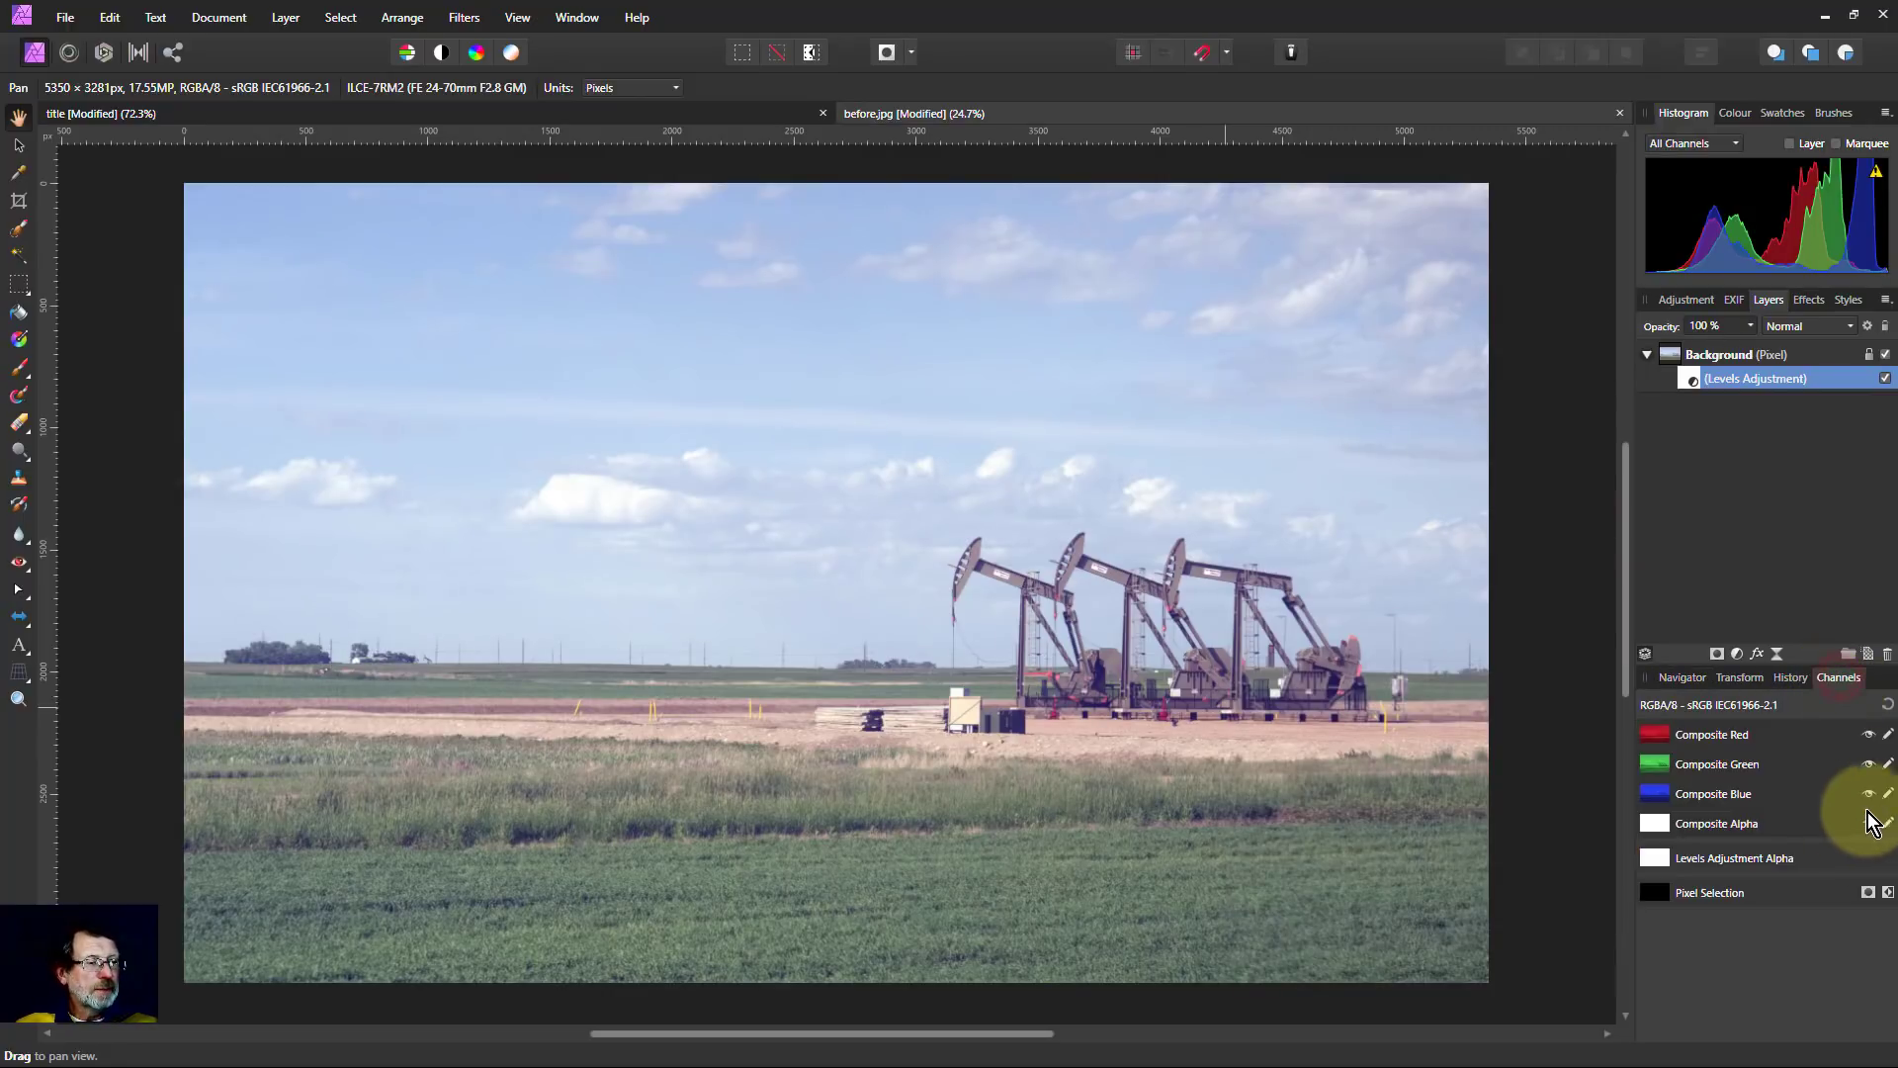
pyautogui.click(1665, 358)
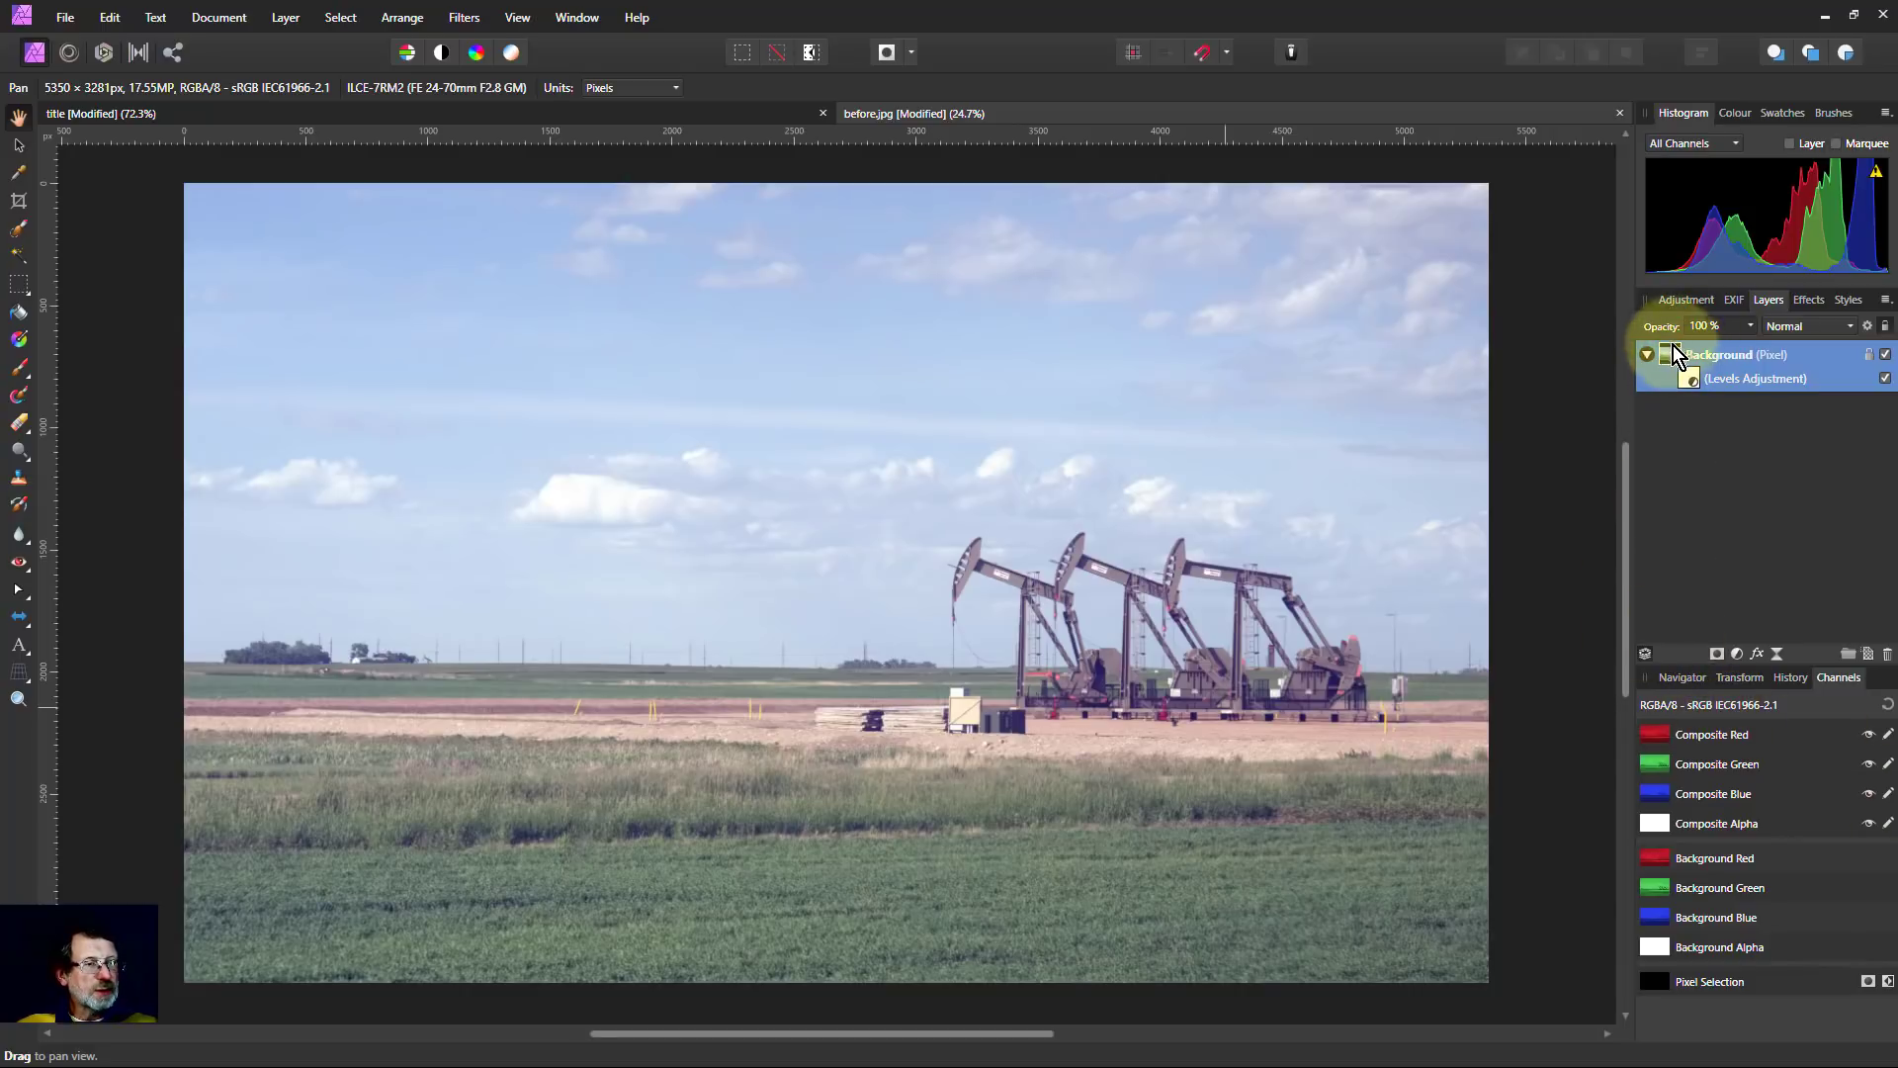
pyautogui.keyDown('alt'); pyautogui.click(1655, 735); pyautogui.keyUp('alt')
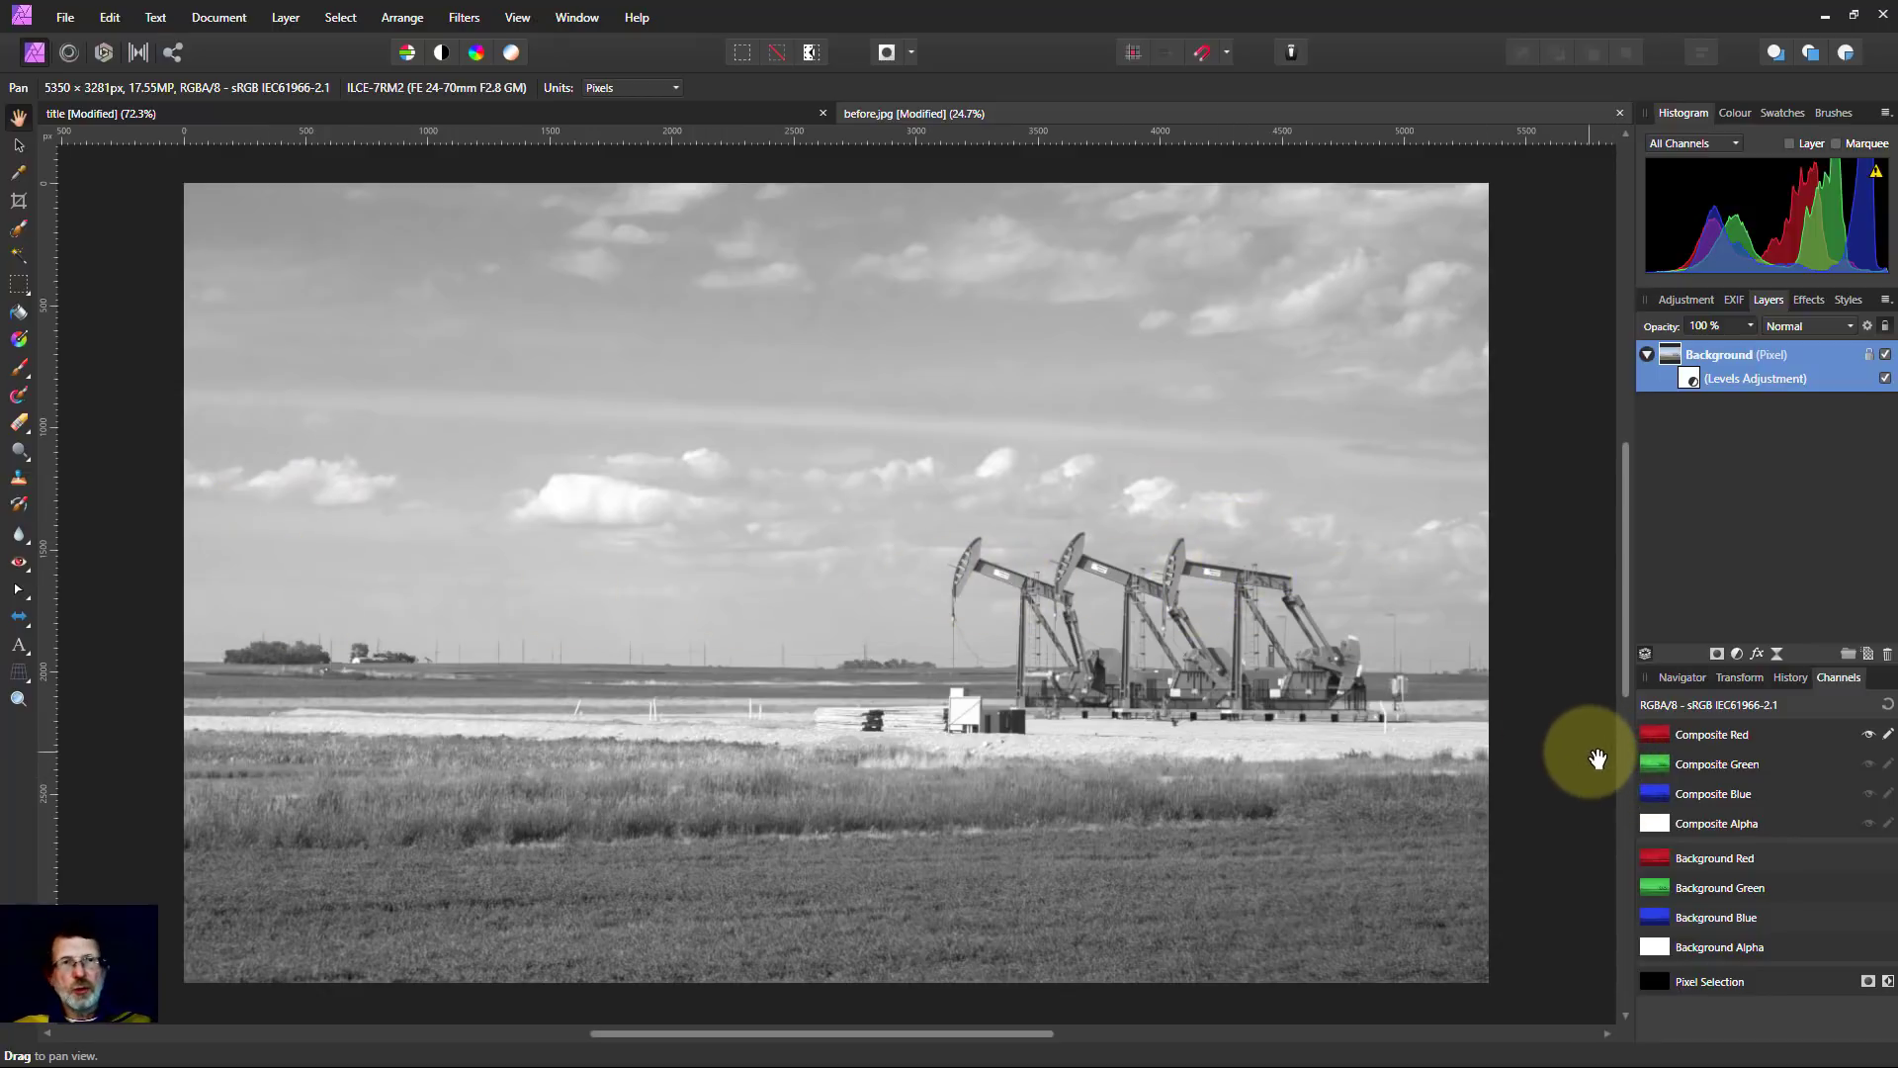
pyautogui.click(1656, 767)
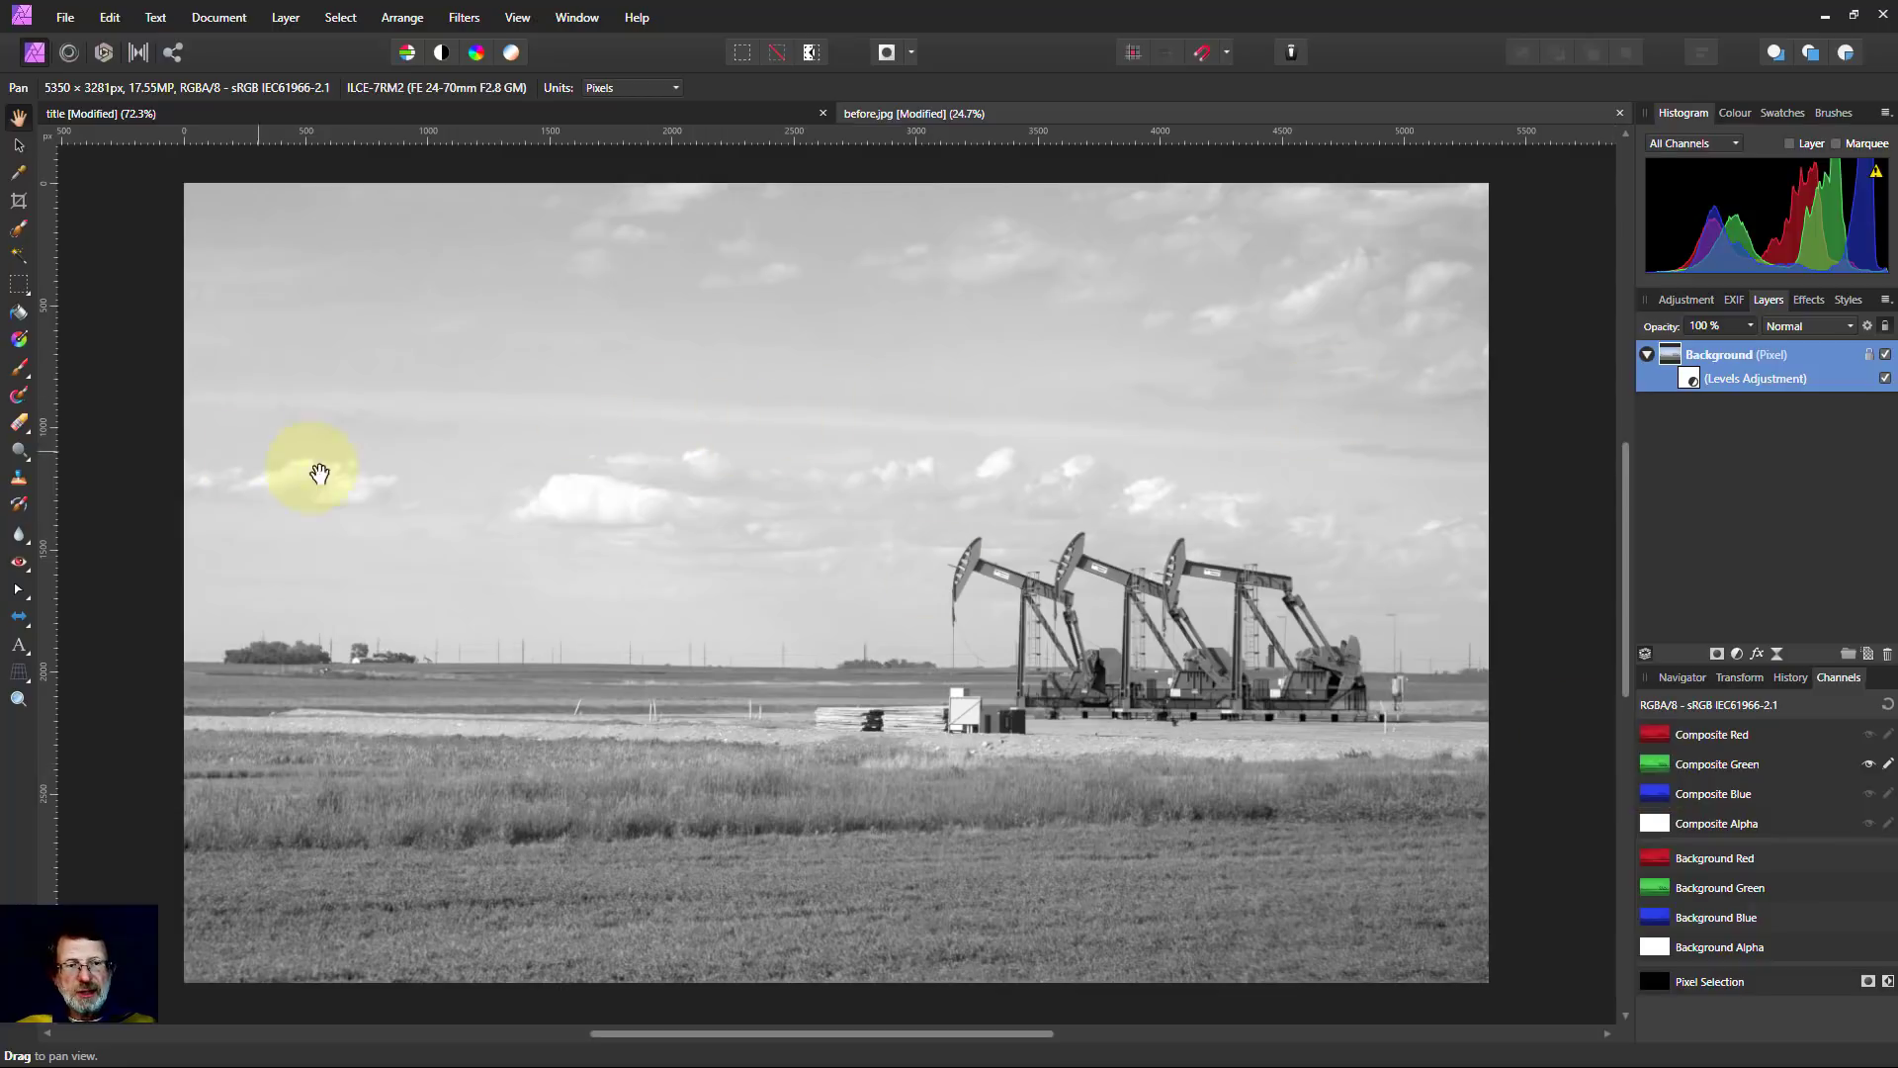
pyautogui.click(1671, 801)
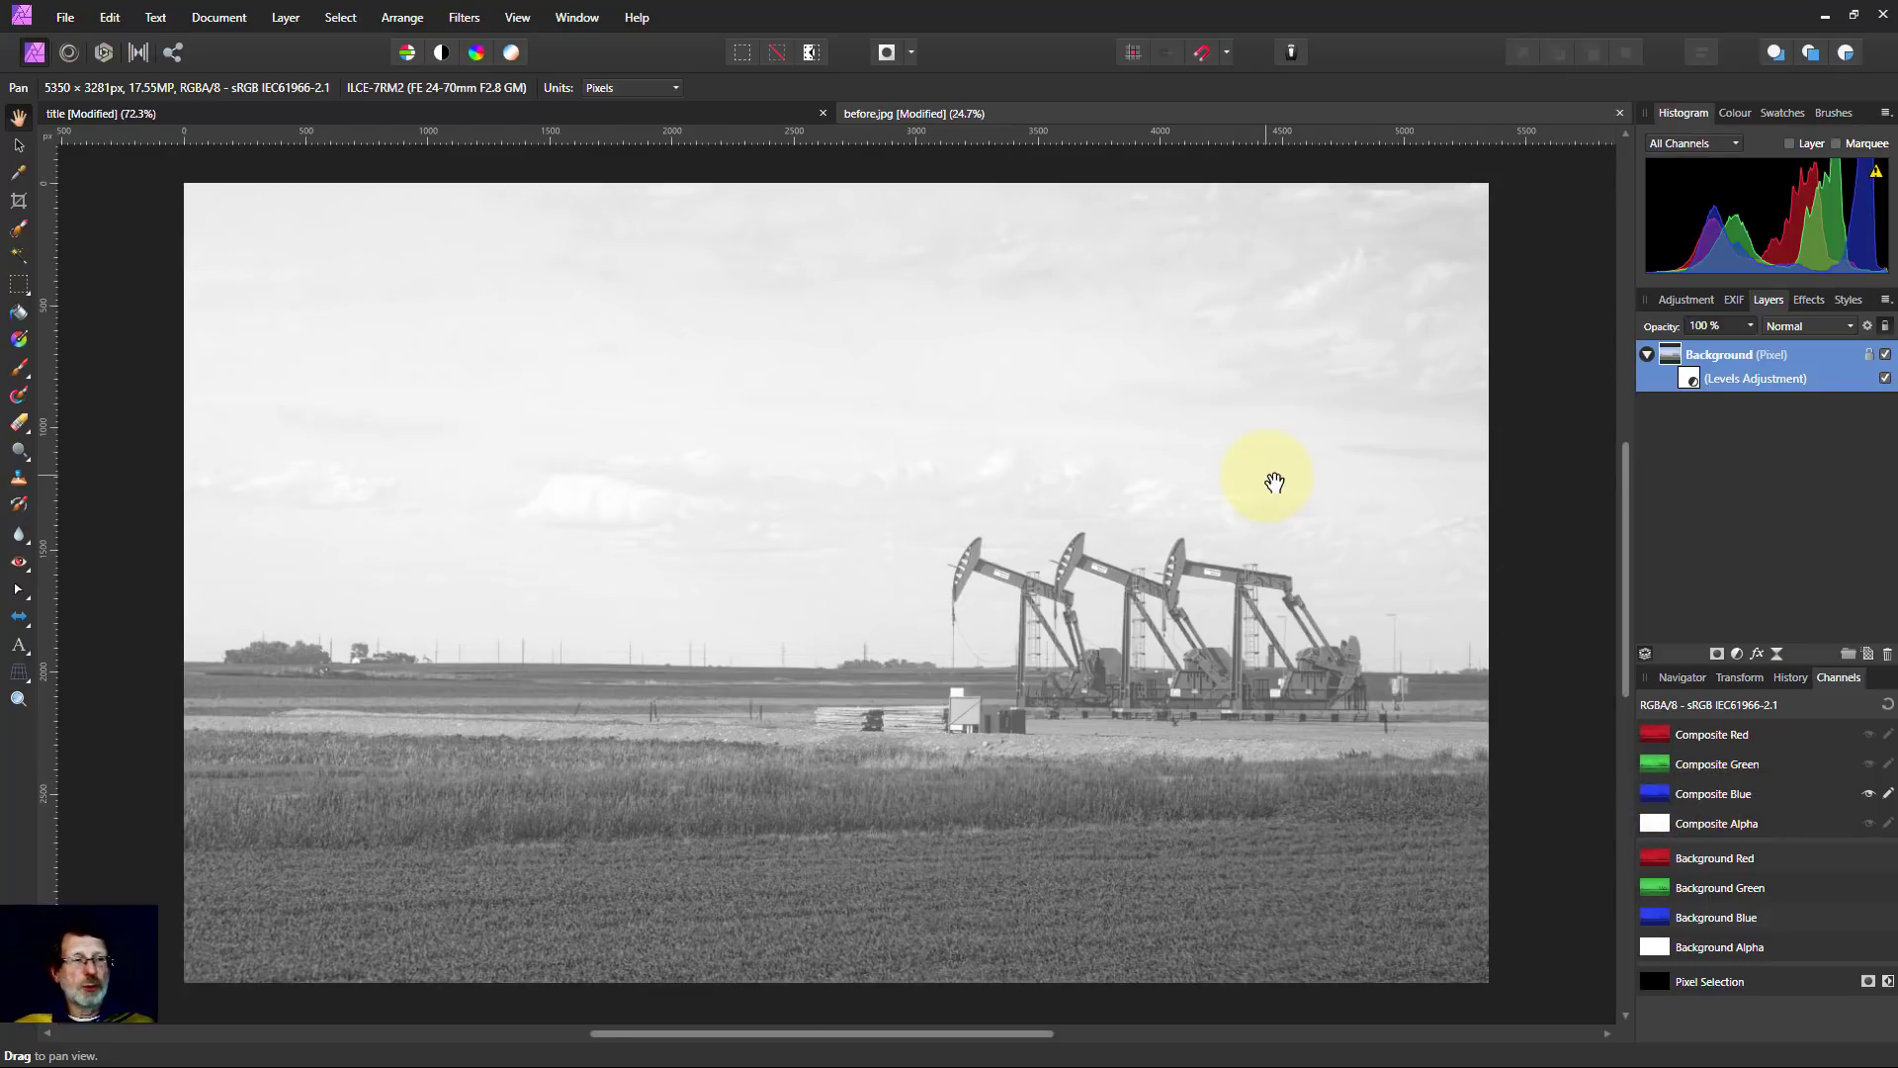
# Reopen the Levels adjustment and set White Level to 75% and Black Level to 73%.
pyautogui.click(1689, 383)
pyautogui.doubleClick(1689, 379)
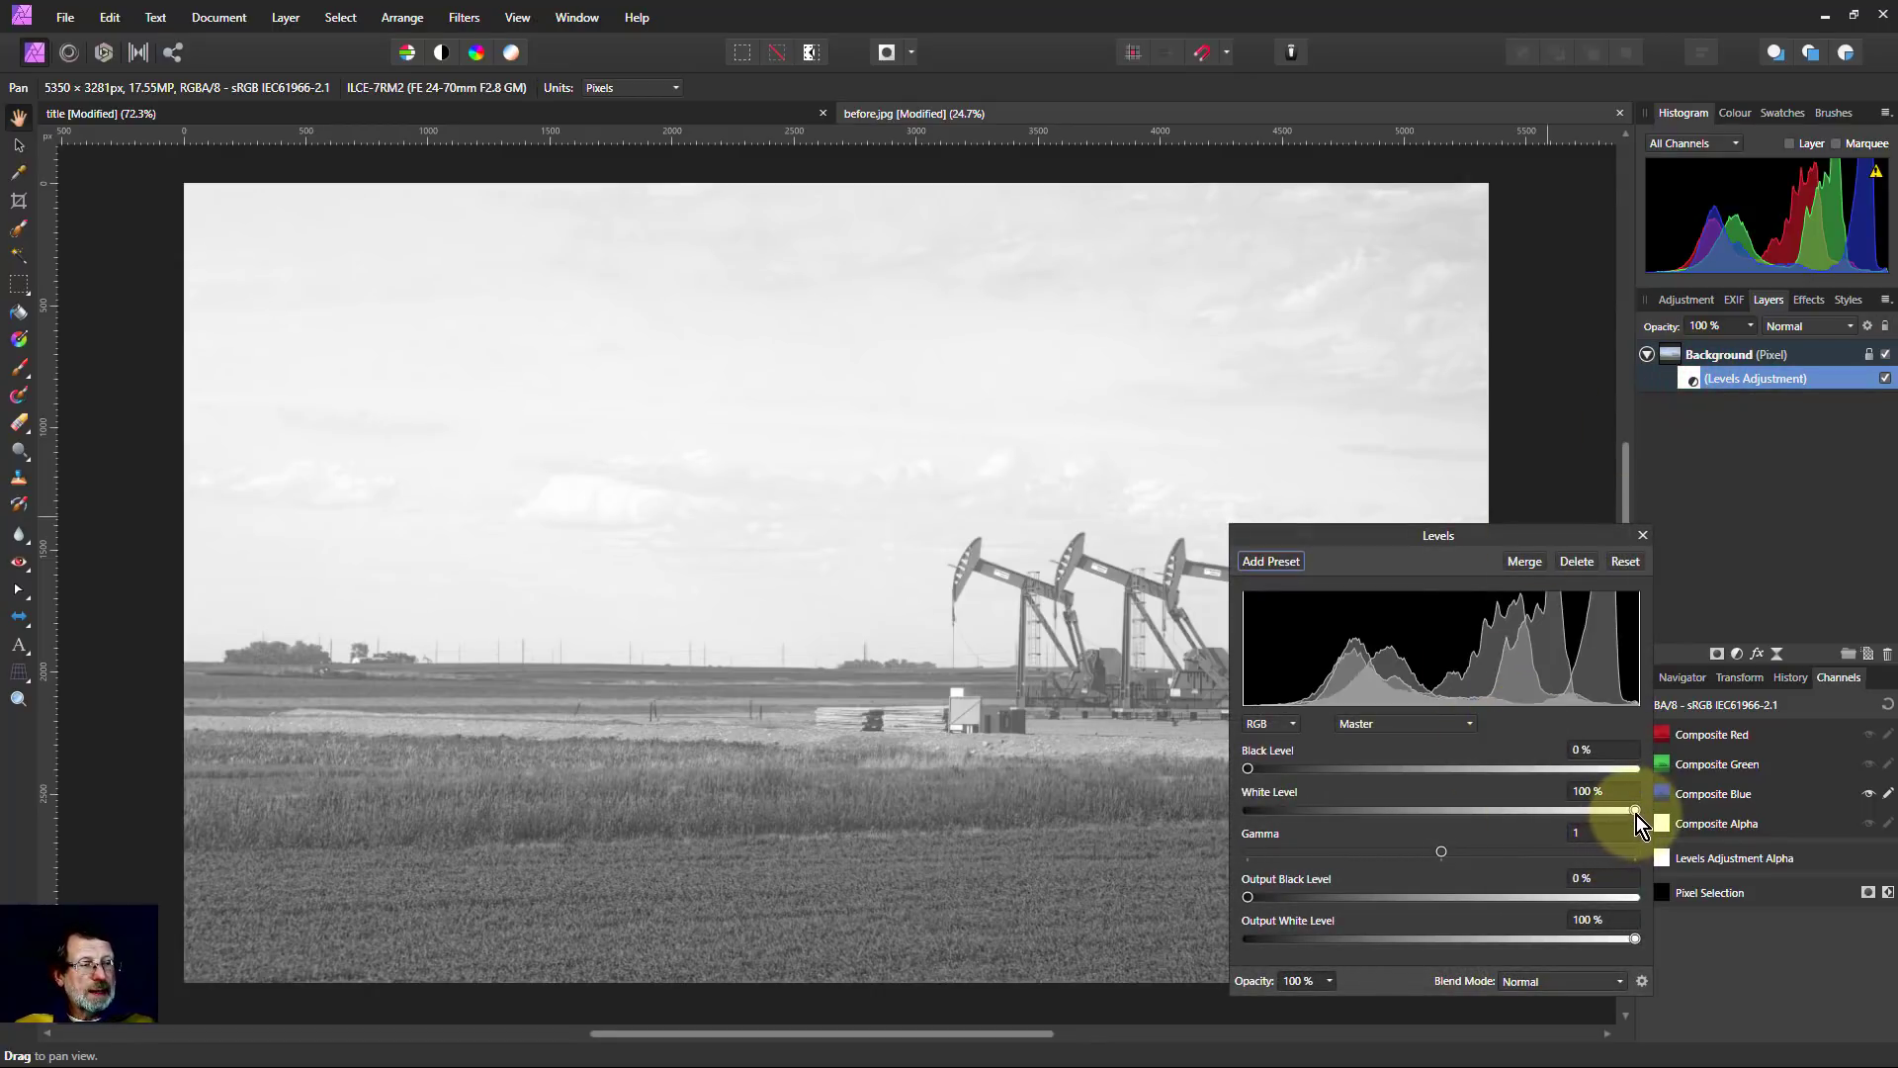
pyautogui.moveTo(1635, 815); pyautogui.dragTo(1541, 825)
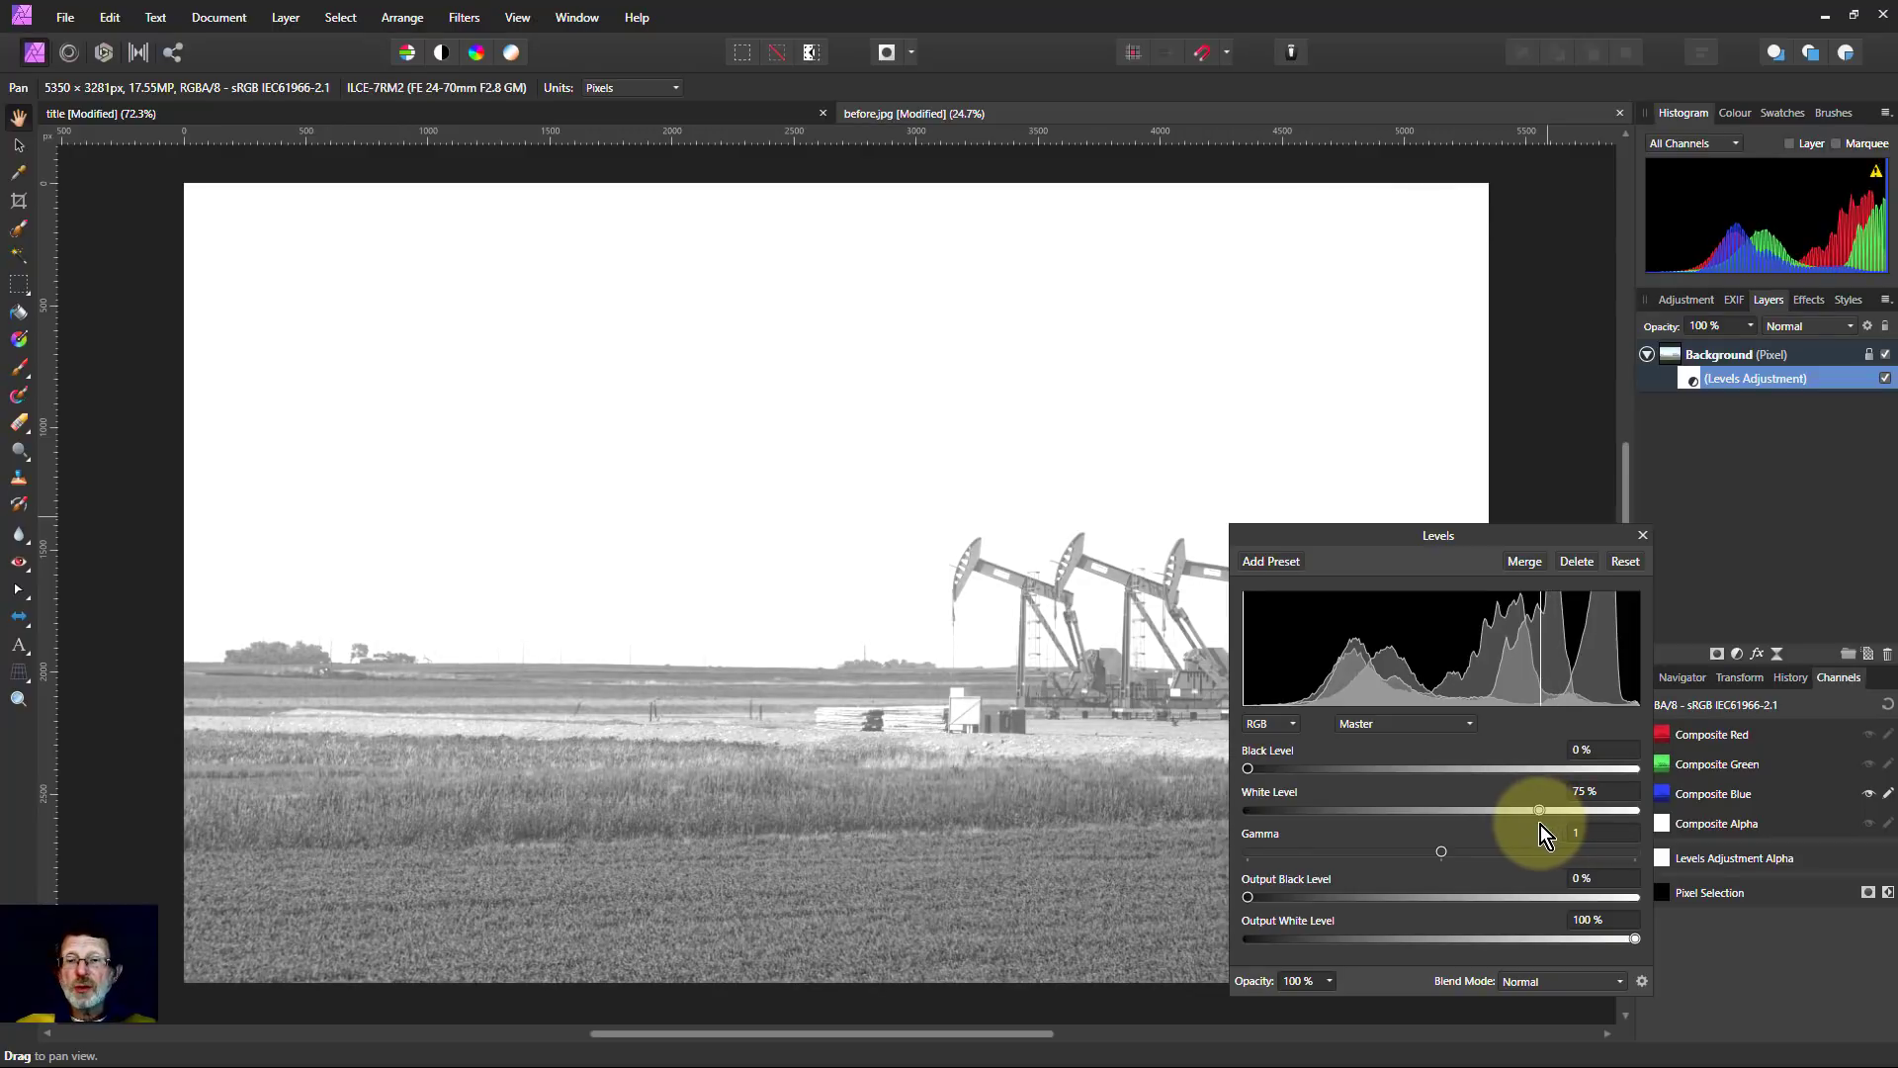
pyautogui.moveTo(1382, 542); pyautogui.dragTo(1455, 532)
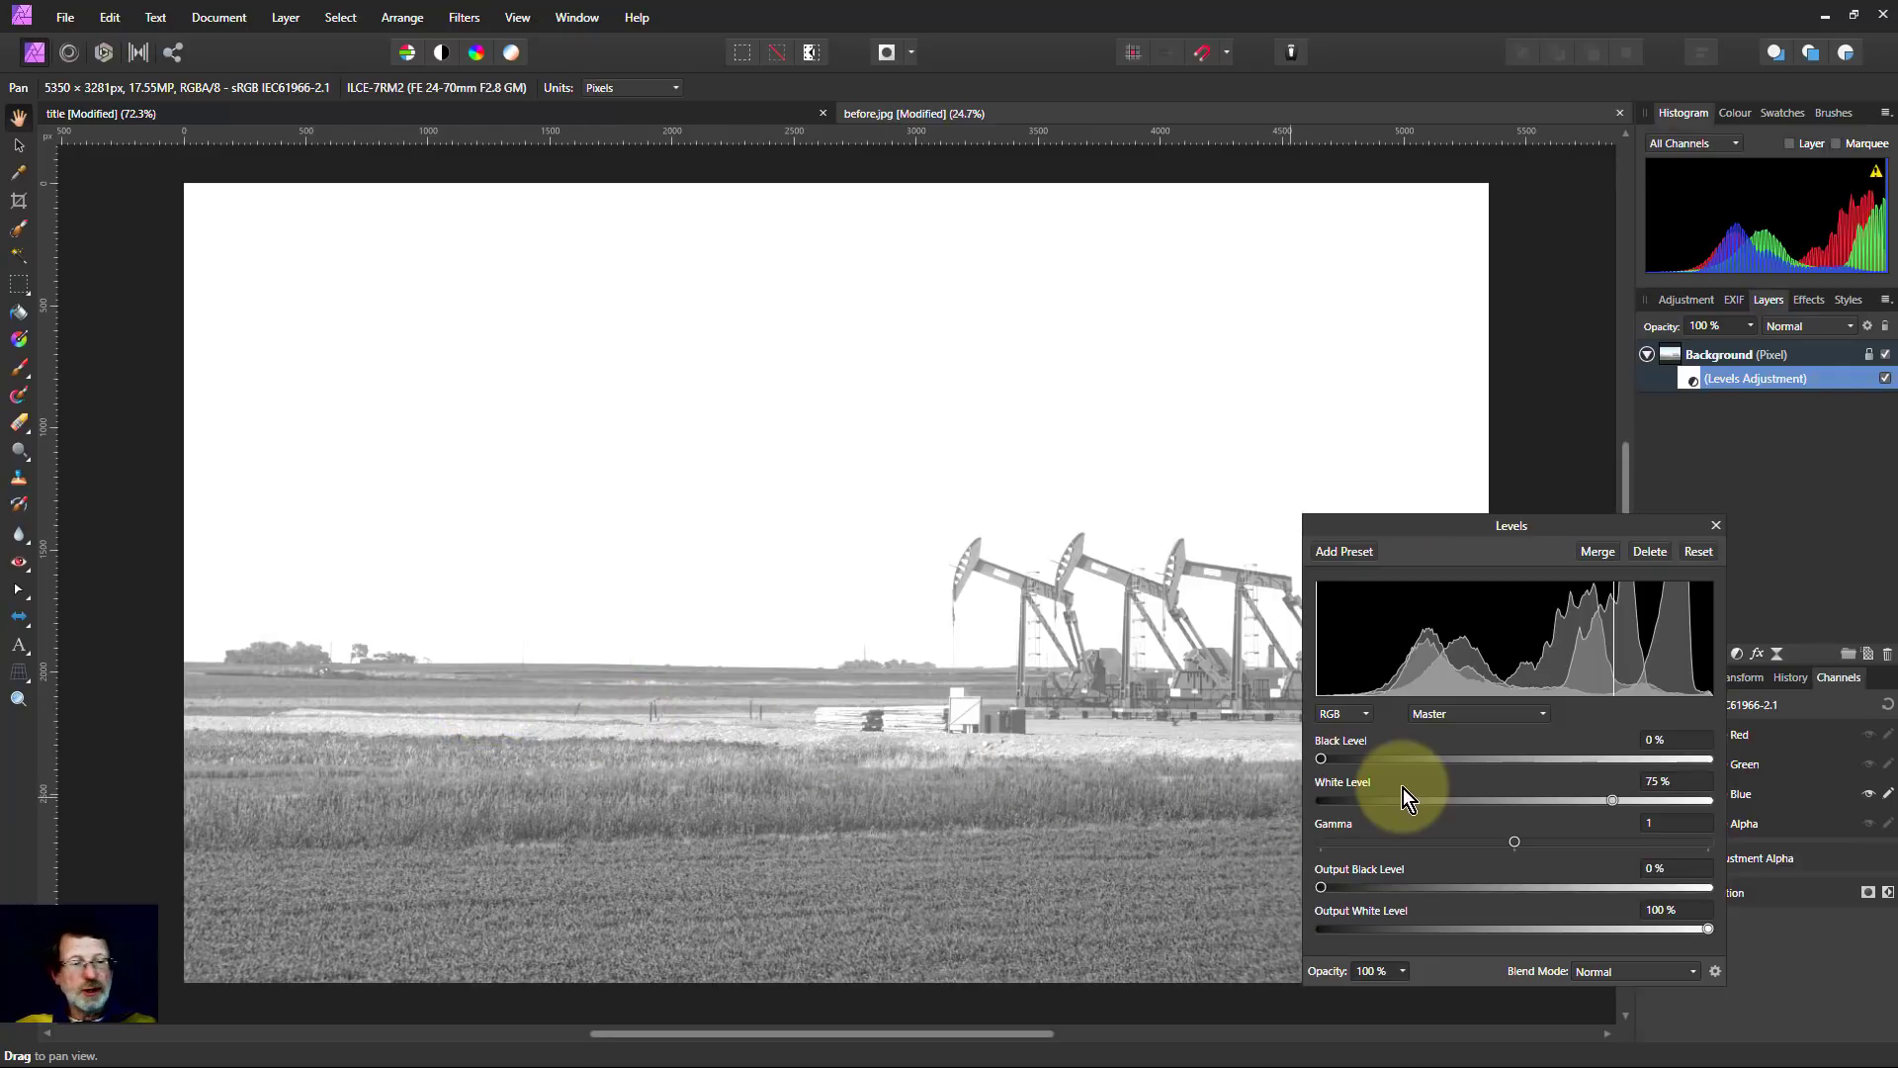
pyautogui.moveTo(1320, 761); pyautogui.dragTo(1608, 770)
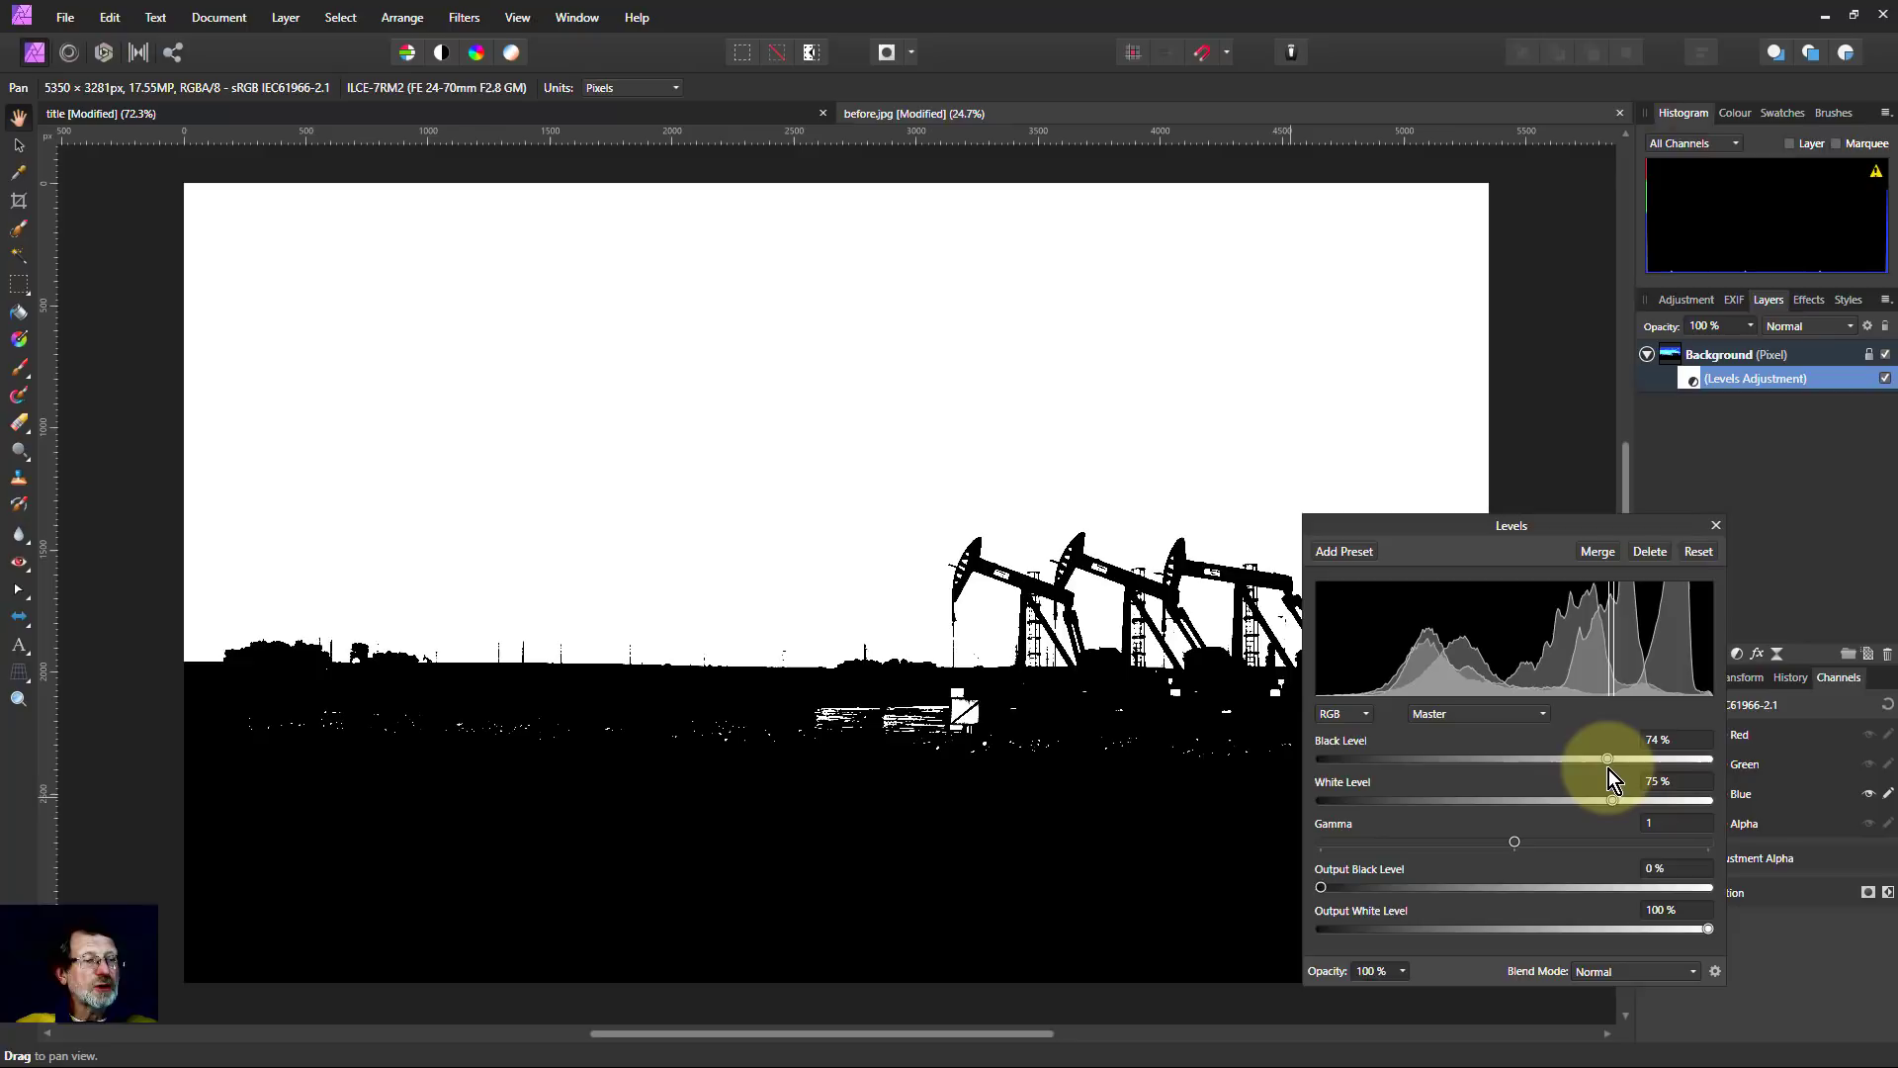
pyautogui.moveTo(1608, 769)
pyautogui.mouseDown()
pyautogui.moveTo(1627, 771)
pyautogui.moveTo(1606, 772)
pyautogui.mouseUp()
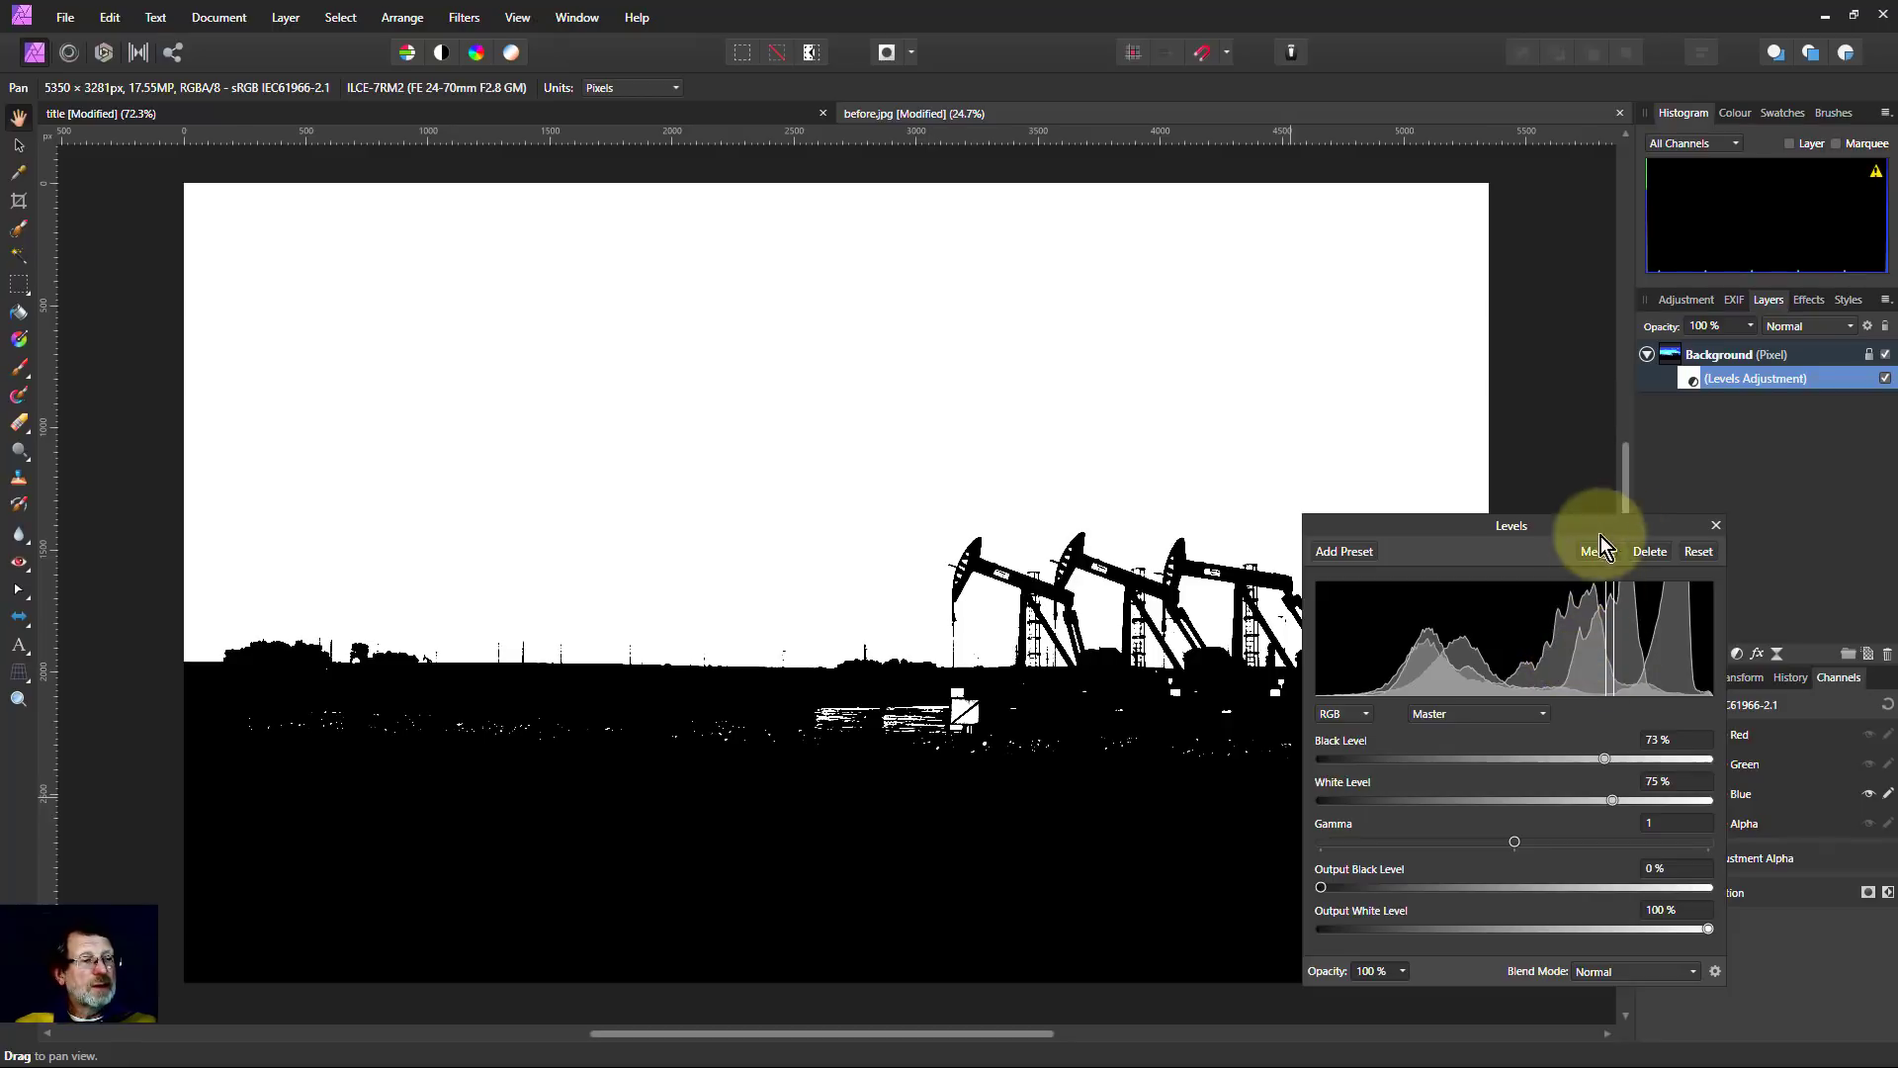
# Close Levels and load the blue channel as a pixel selection.
pyautogui.click(1717, 525)
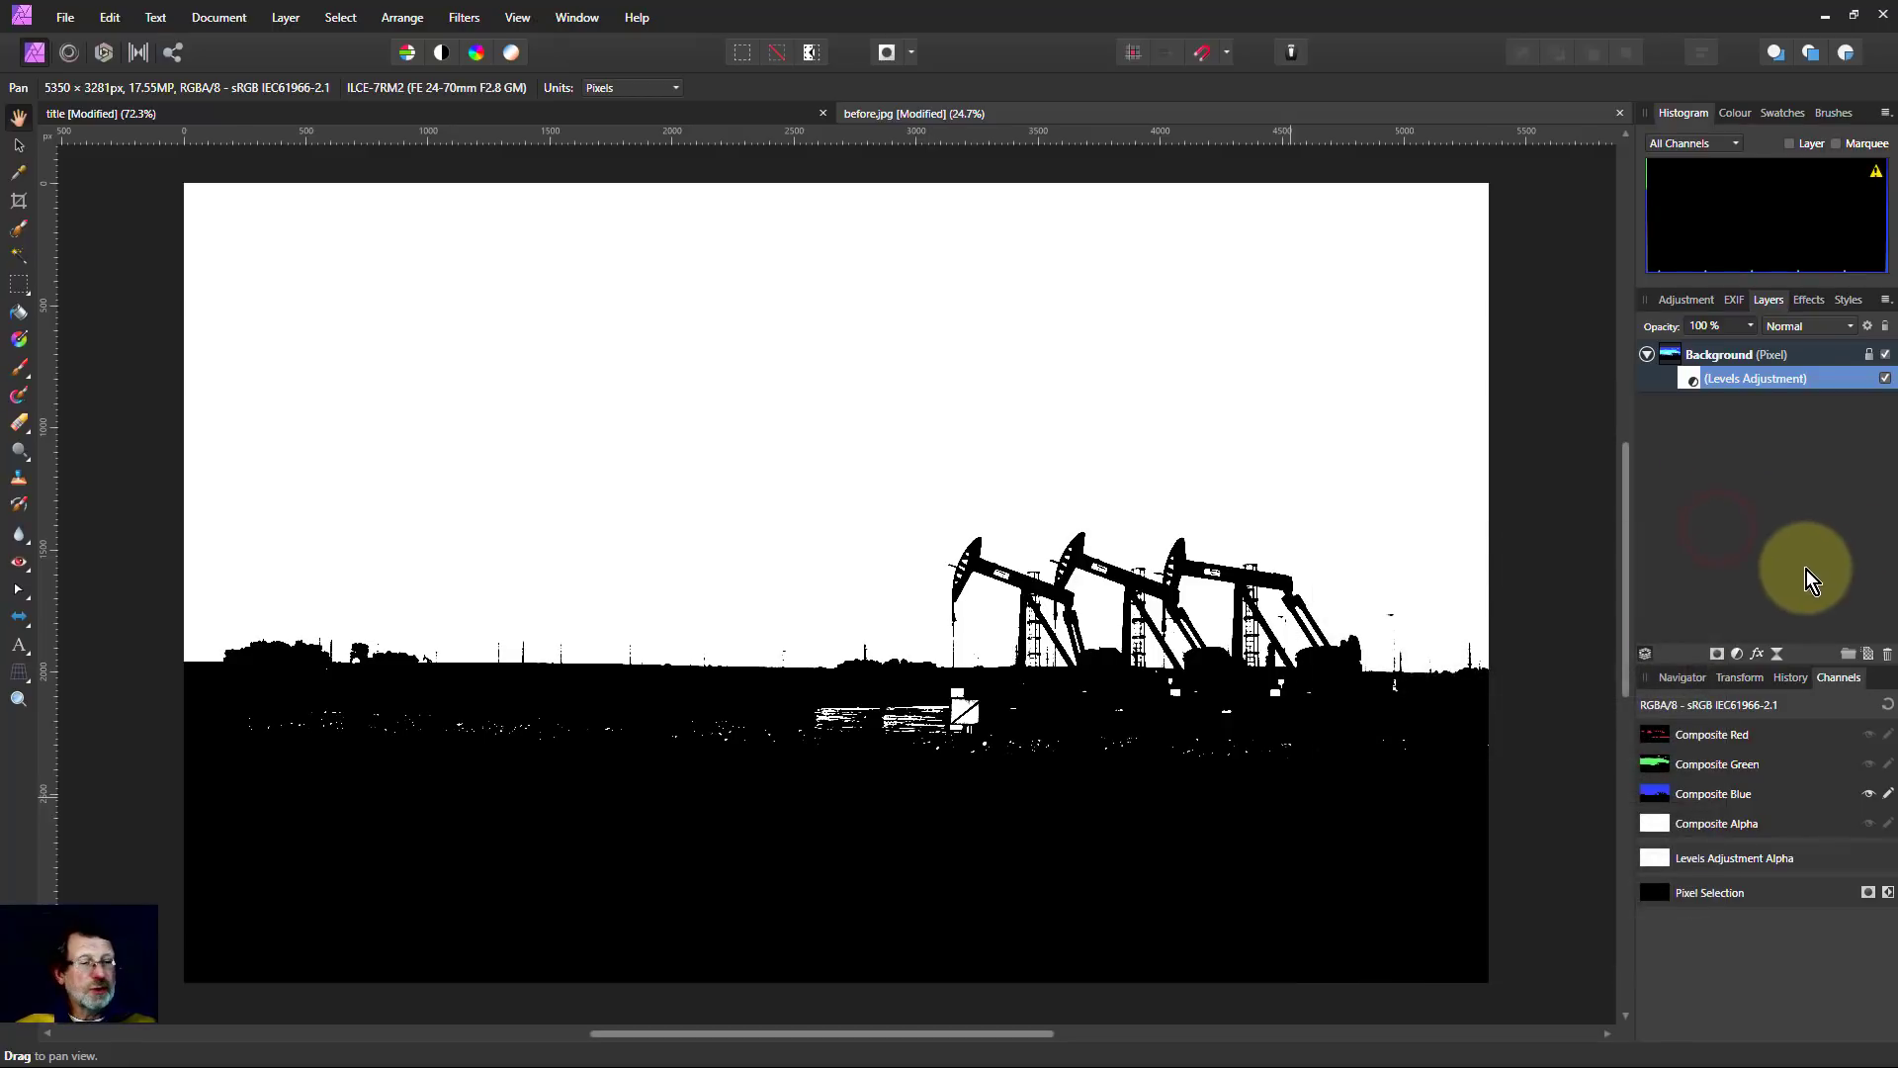
pyautogui.rightClick(1657, 797)
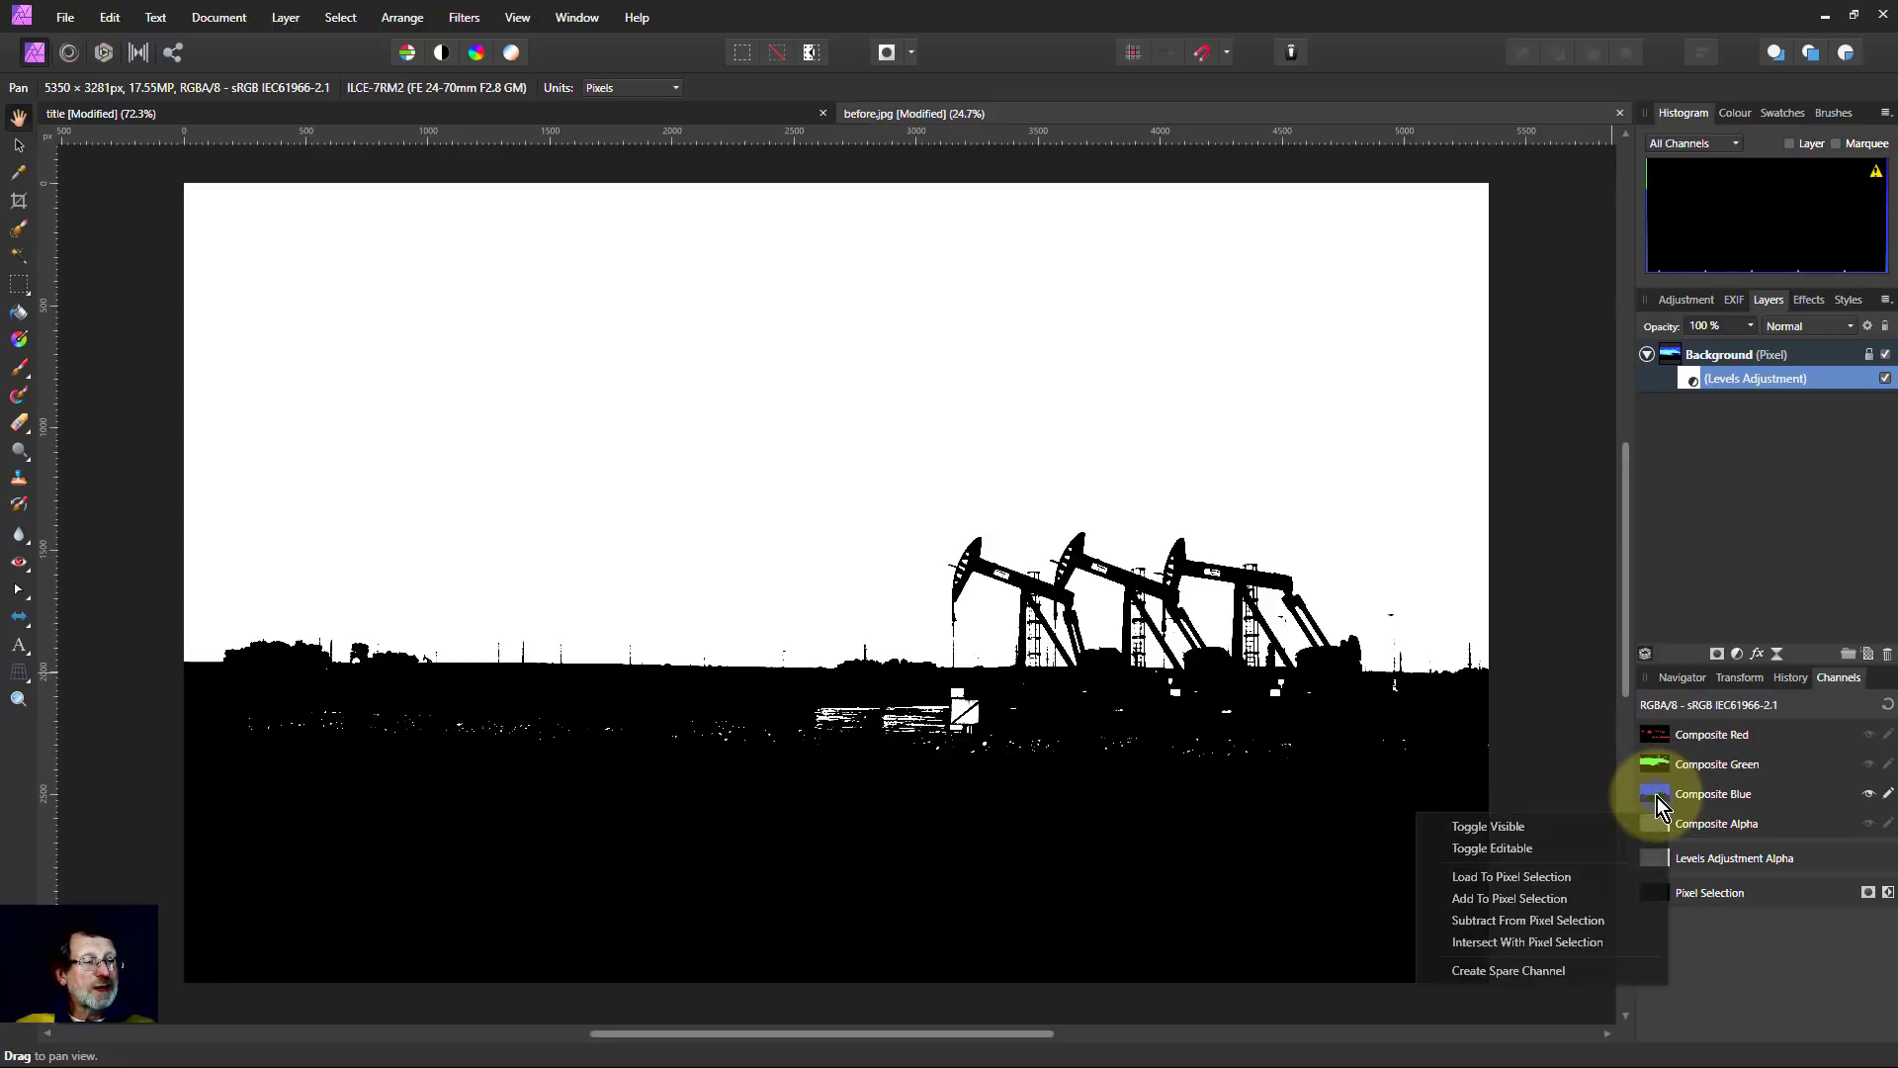
pyautogui.click(1548, 879)
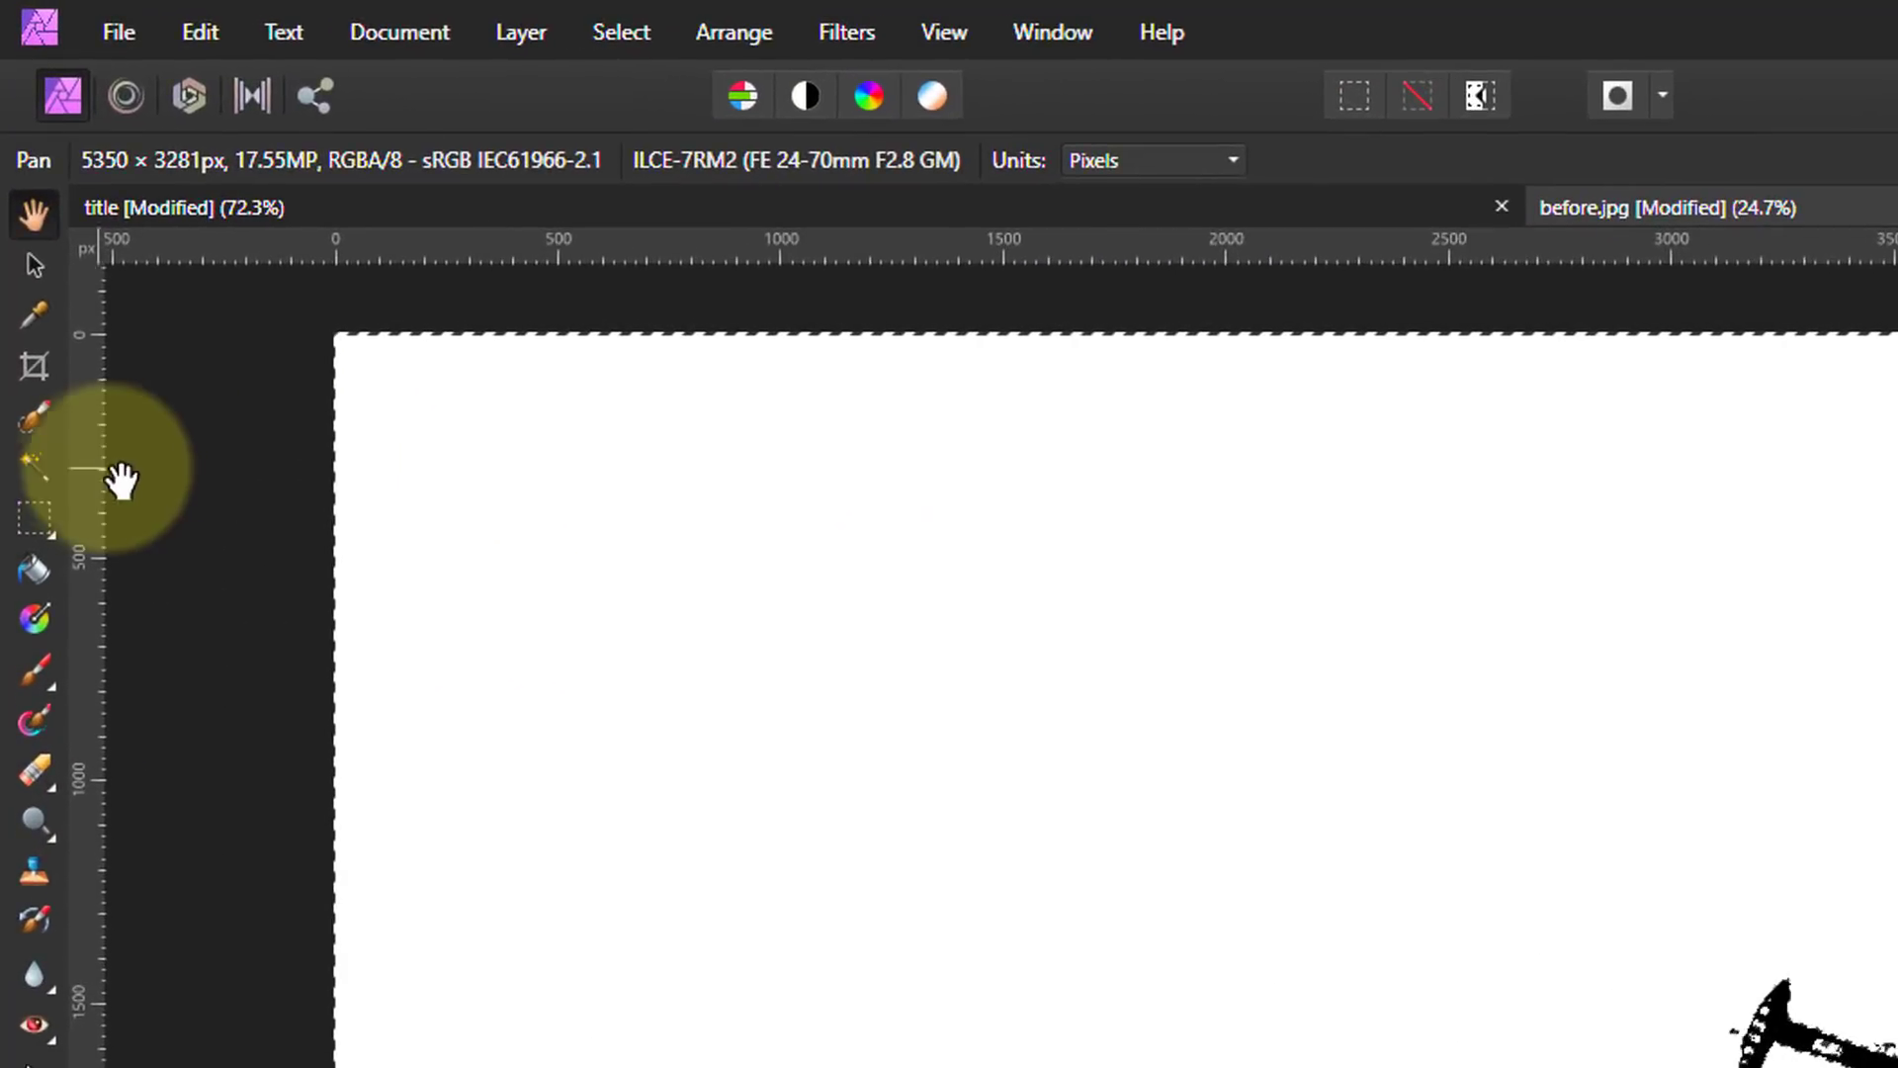
# With the Selection Brush and Snap to edges off, brush along the horizon strip to clean speckles.
pyautogui.click(34, 417)
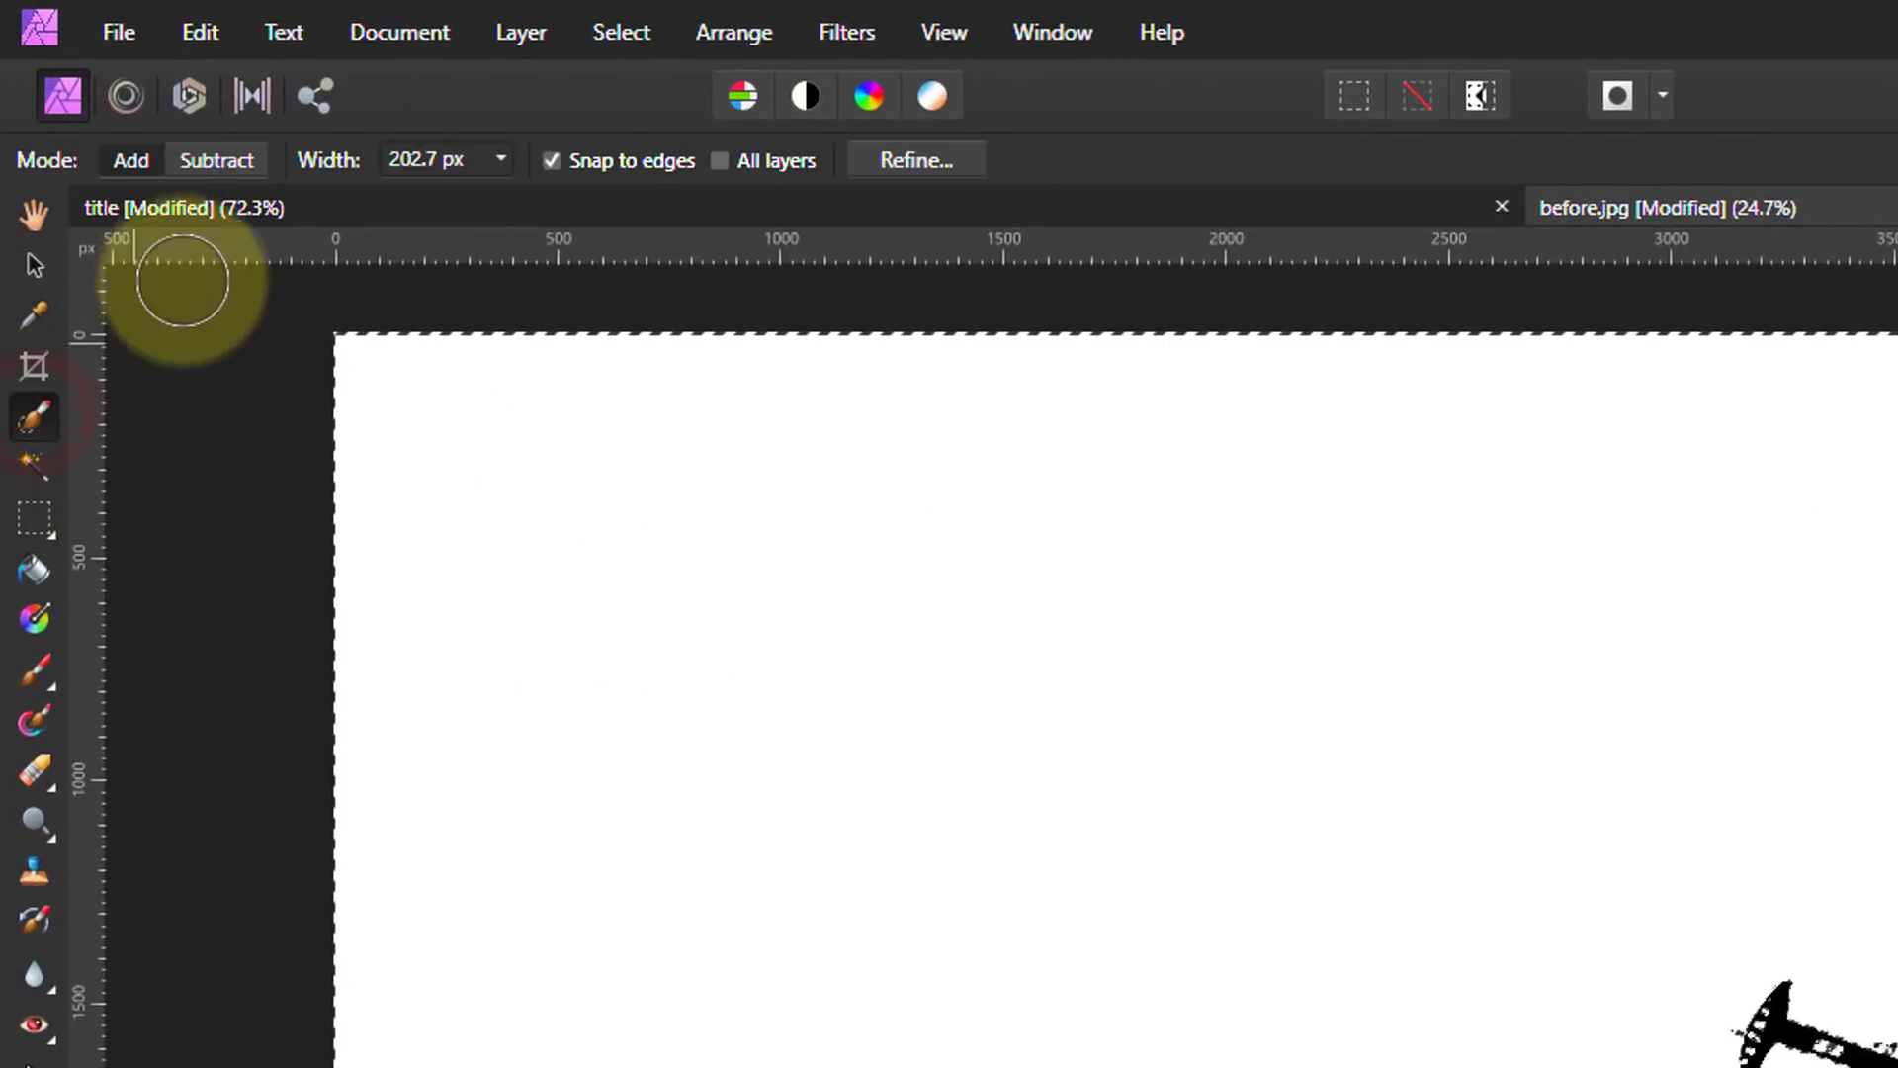
pyautogui.click(551, 160)
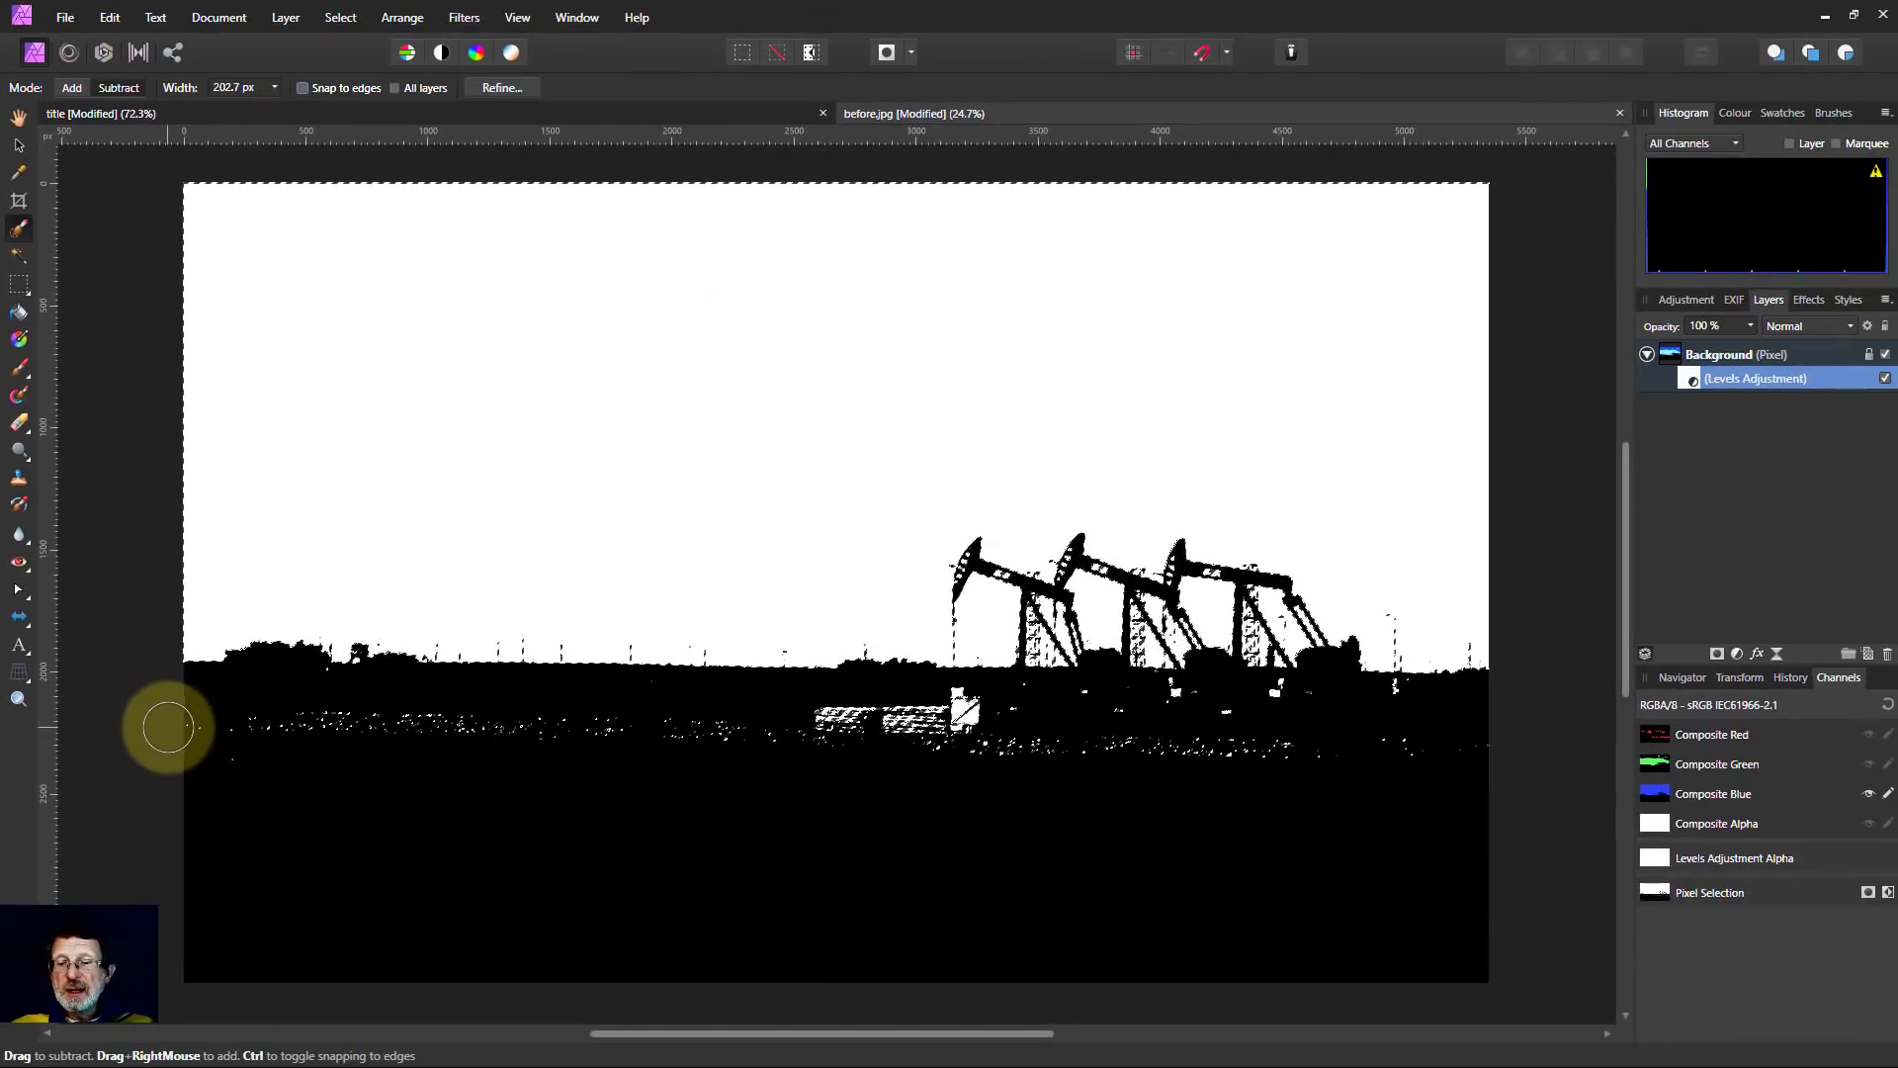
pyautogui.moveTo(168, 728)
pyautogui.mouseDown()
pyautogui.moveTo(1009, 742)
pyautogui.moveTo(758, 721)
pyautogui.moveTo(941, 755)
pyautogui.moveTo(1042, 712)
pyautogui.moveTo(1272, 686)
pyautogui.moveTo(1441, 708)
pyautogui.moveTo(1127, 738)
pyautogui.moveTo(1398, 750)
pyautogui.moveTo(106, 729)
pyautogui.moveTo(119, 755)
pyautogui.moveTo(926, 788)
pyautogui.moveTo(1715, 591)
pyautogui.mouseUp()
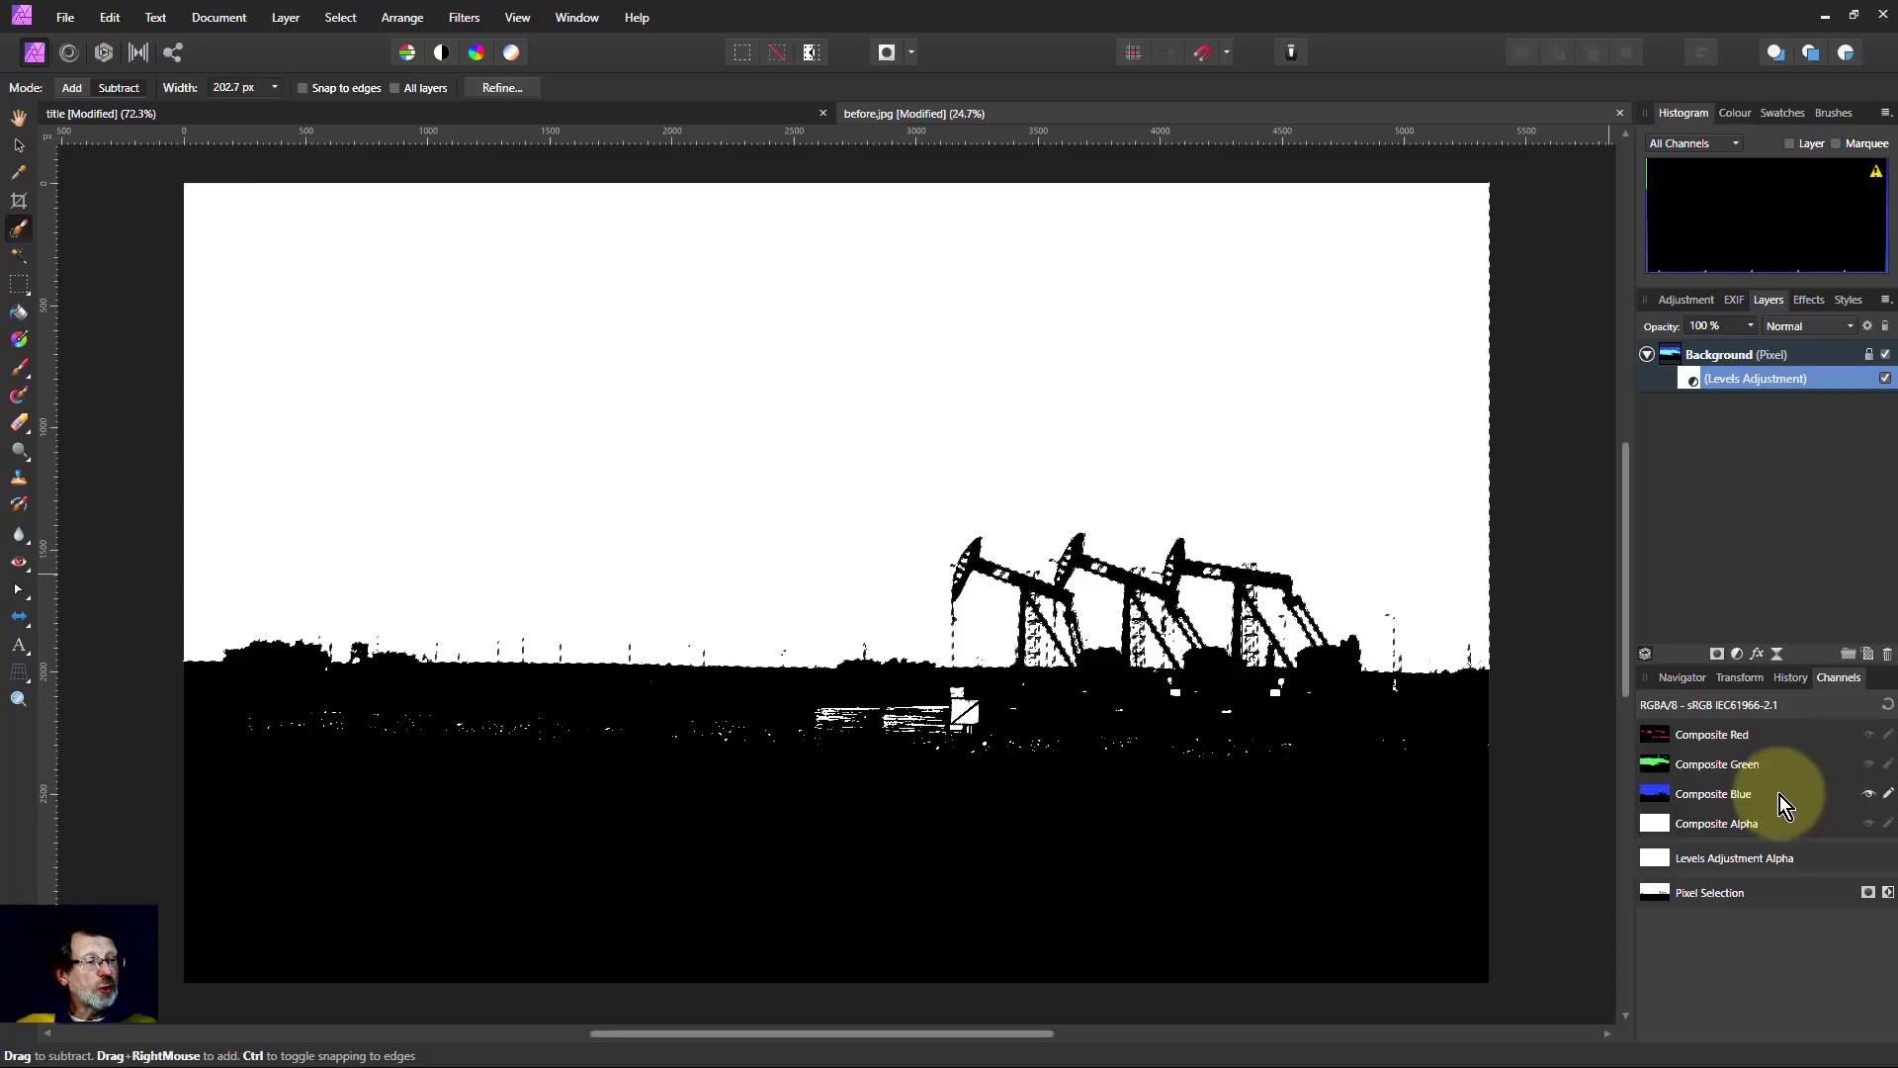
# Reset the channel view to full colour, hide Levels, and select the Background layer.
pyautogui.click(1889, 704)
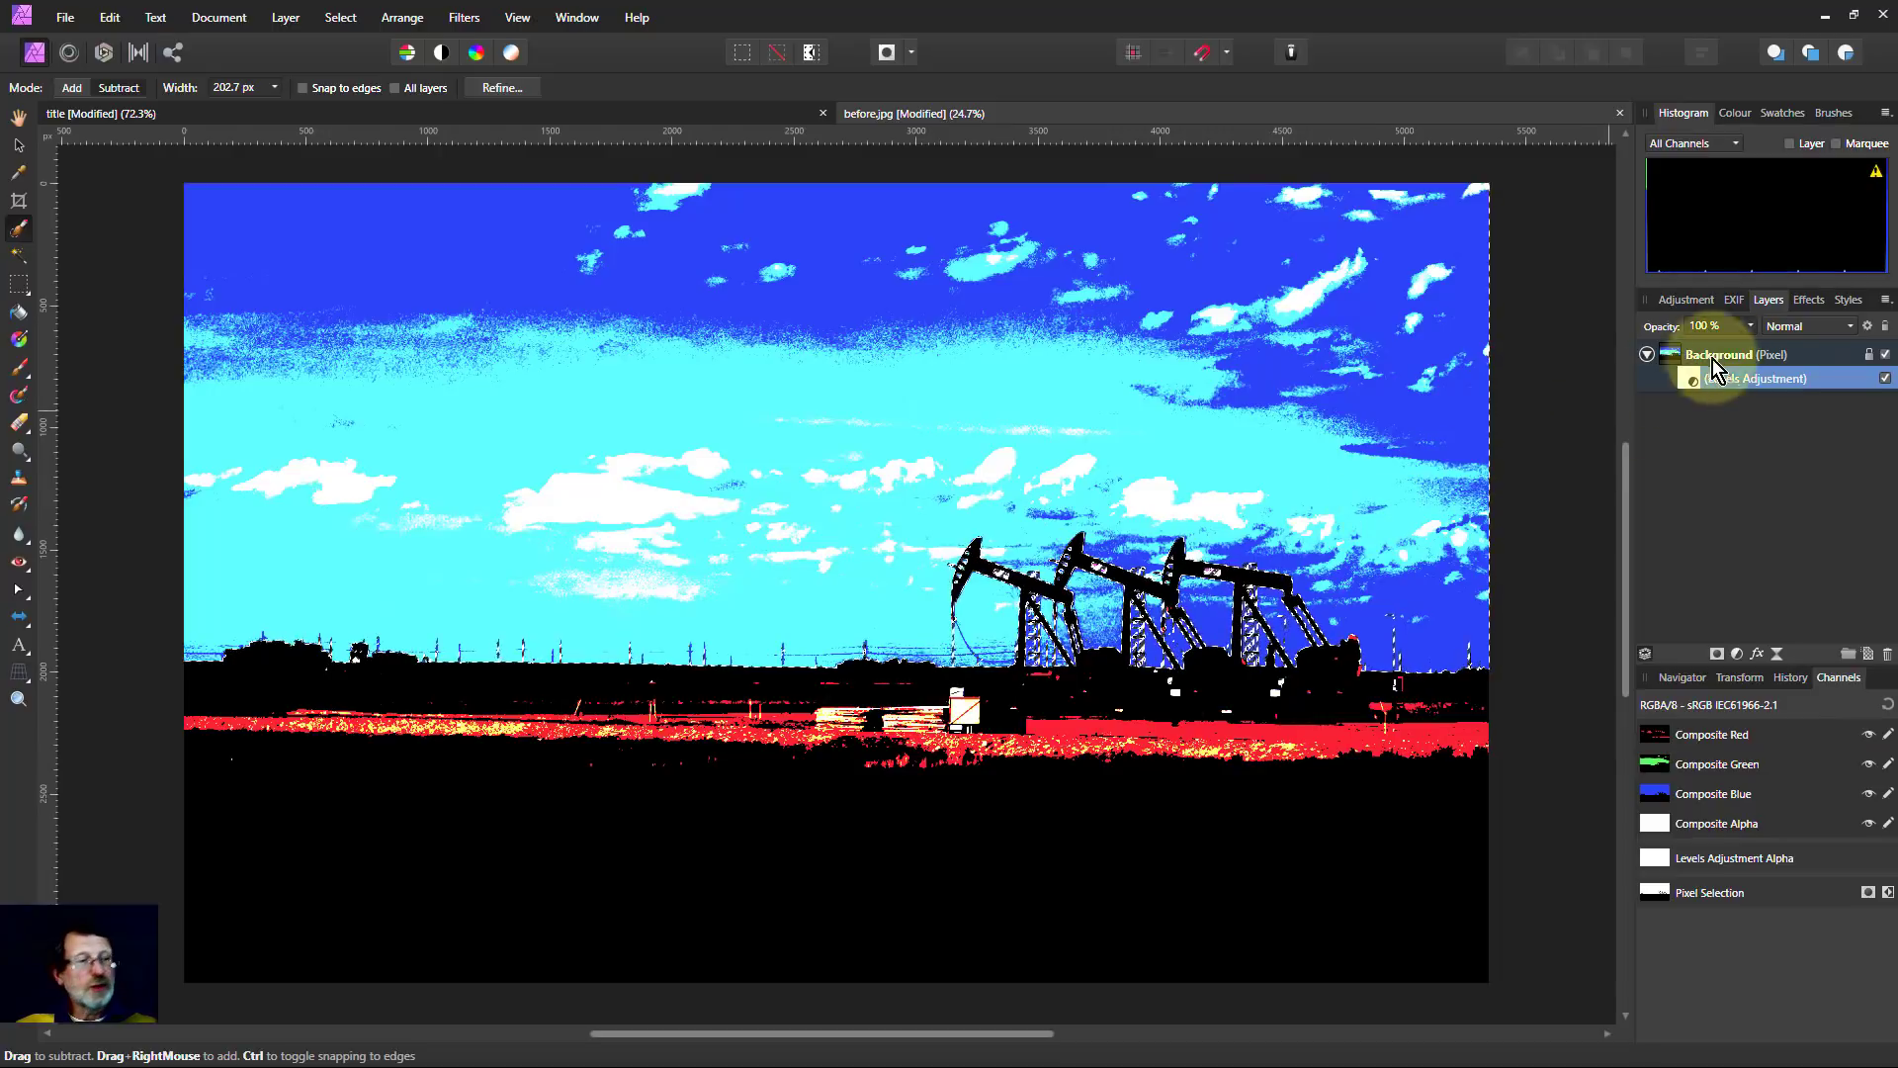
pyautogui.click(1886, 380)
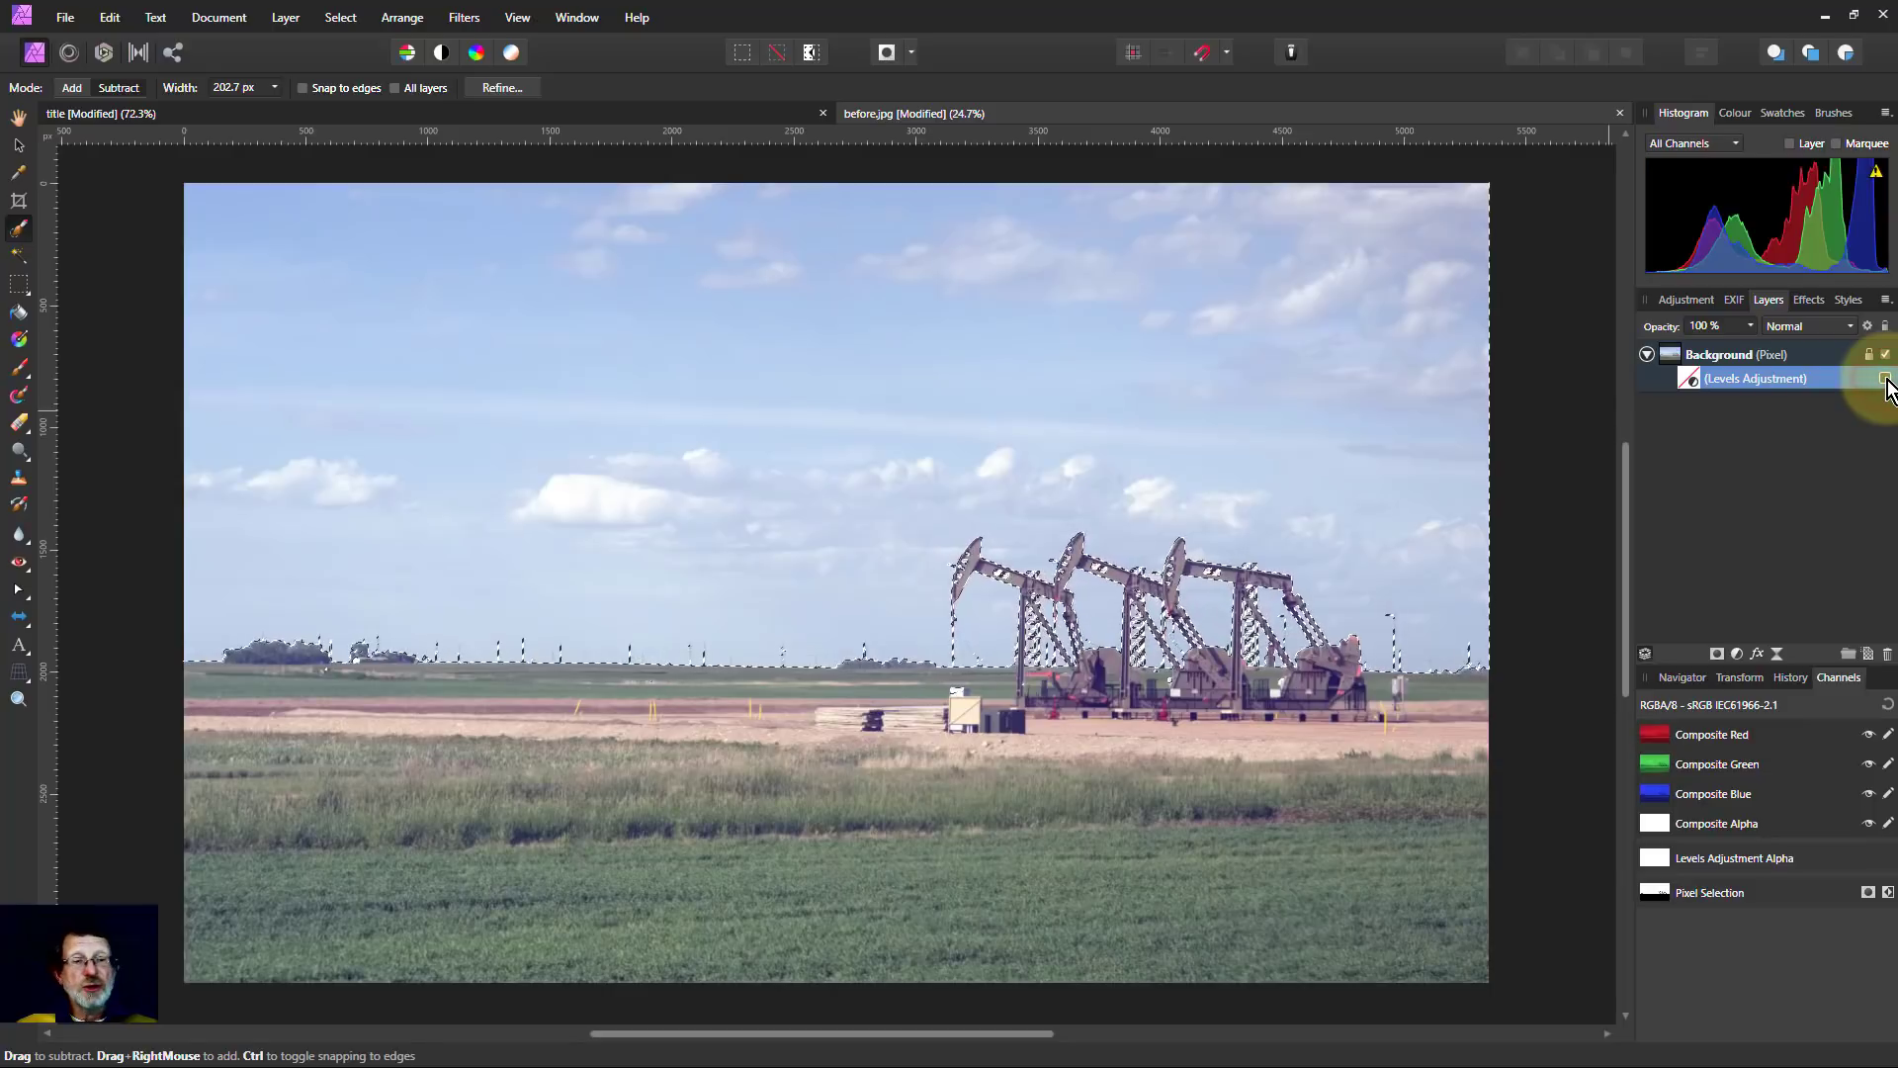
pyautogui.click(1677, 362)
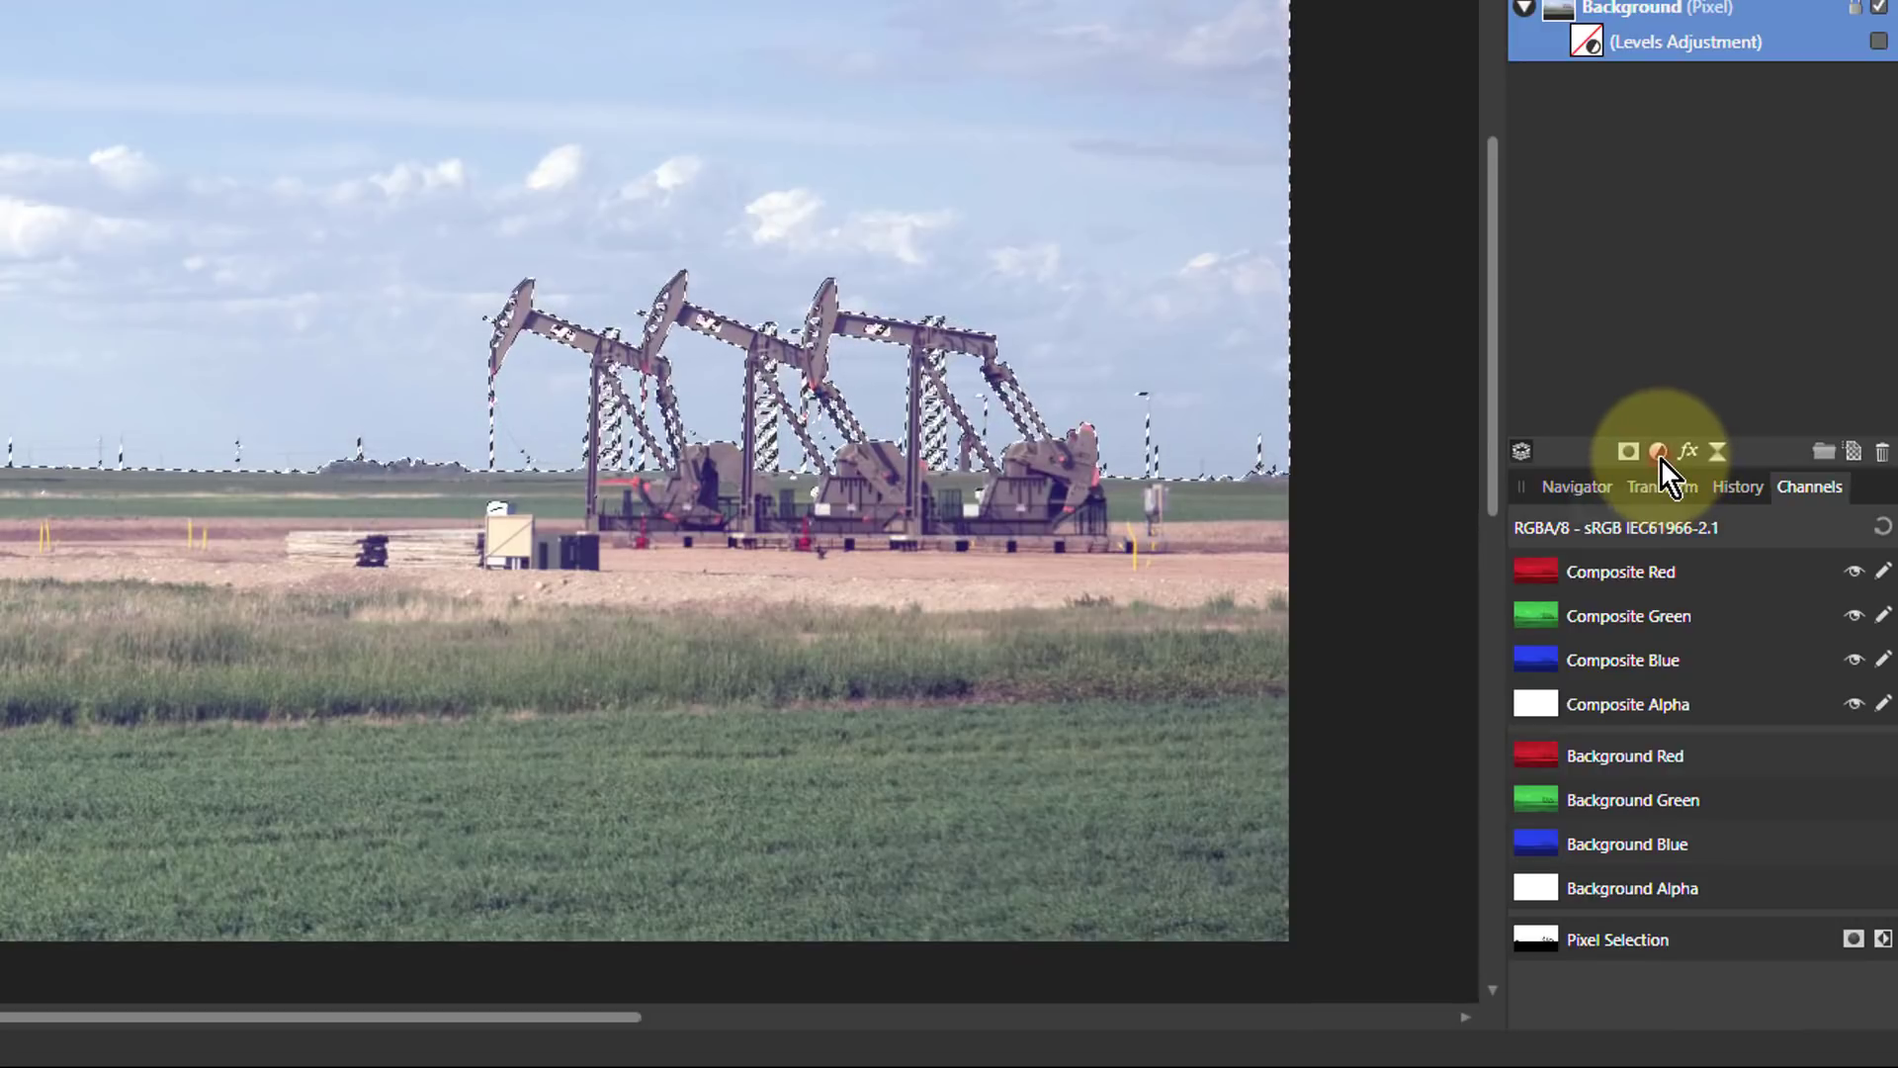
# Add a selection-masked Curves layer, bow its curve down to darken the sky, and name it Sky.
pyautogui.click(1659, 451)
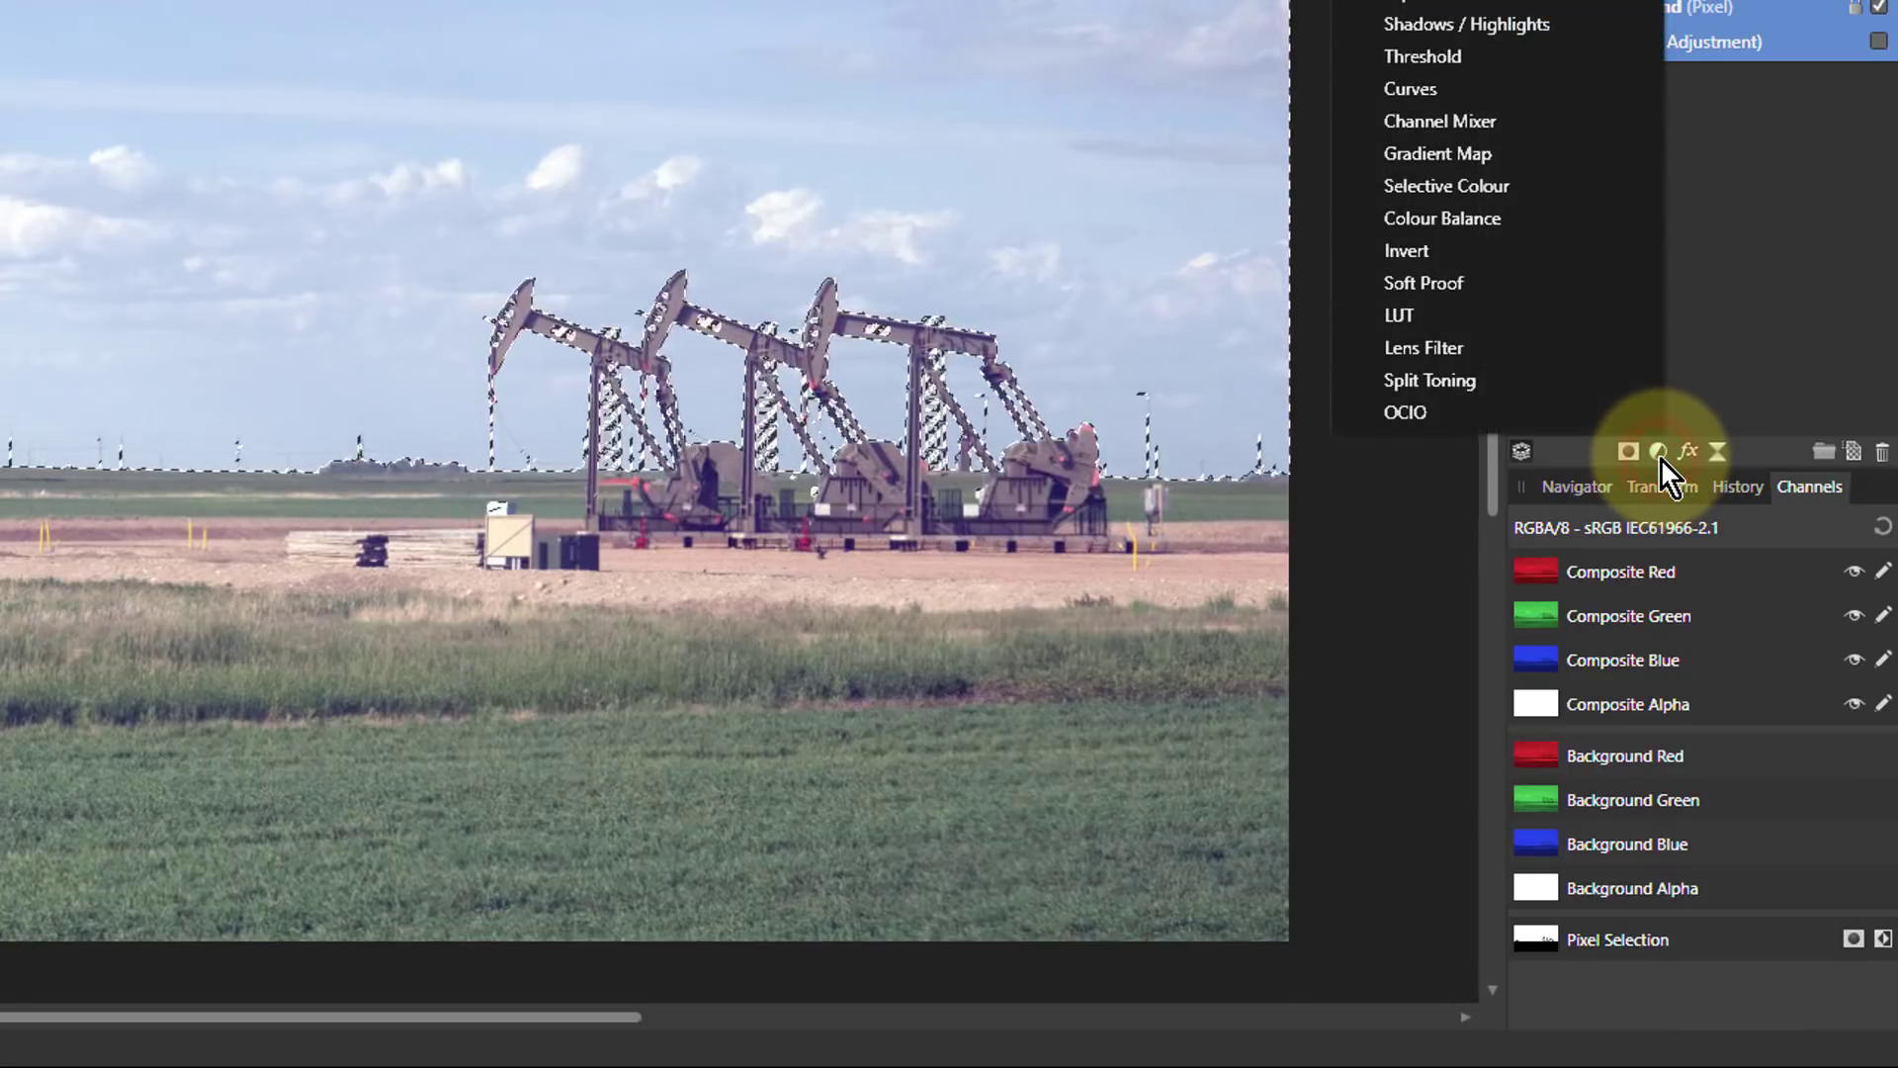
pyautogui.click(1412, 88)
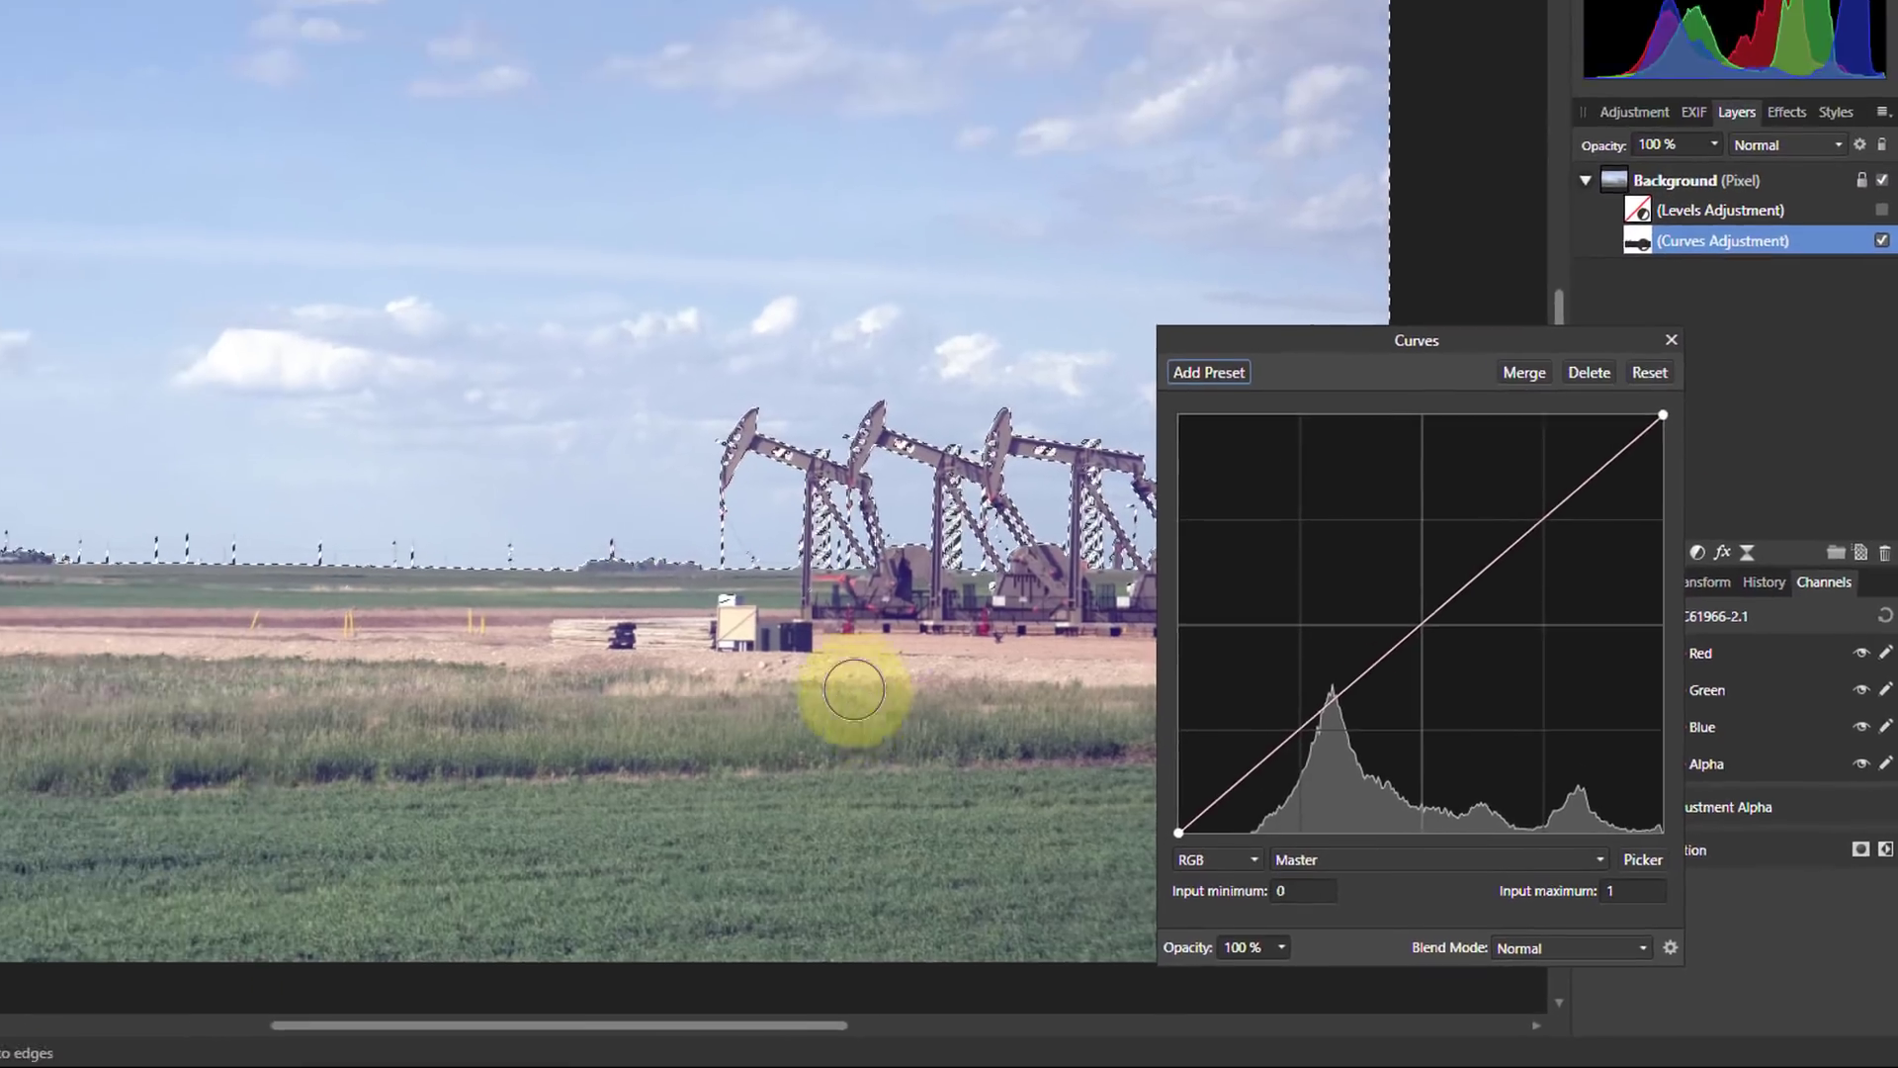
pyautogui.hotkey('ctrl', 'd')
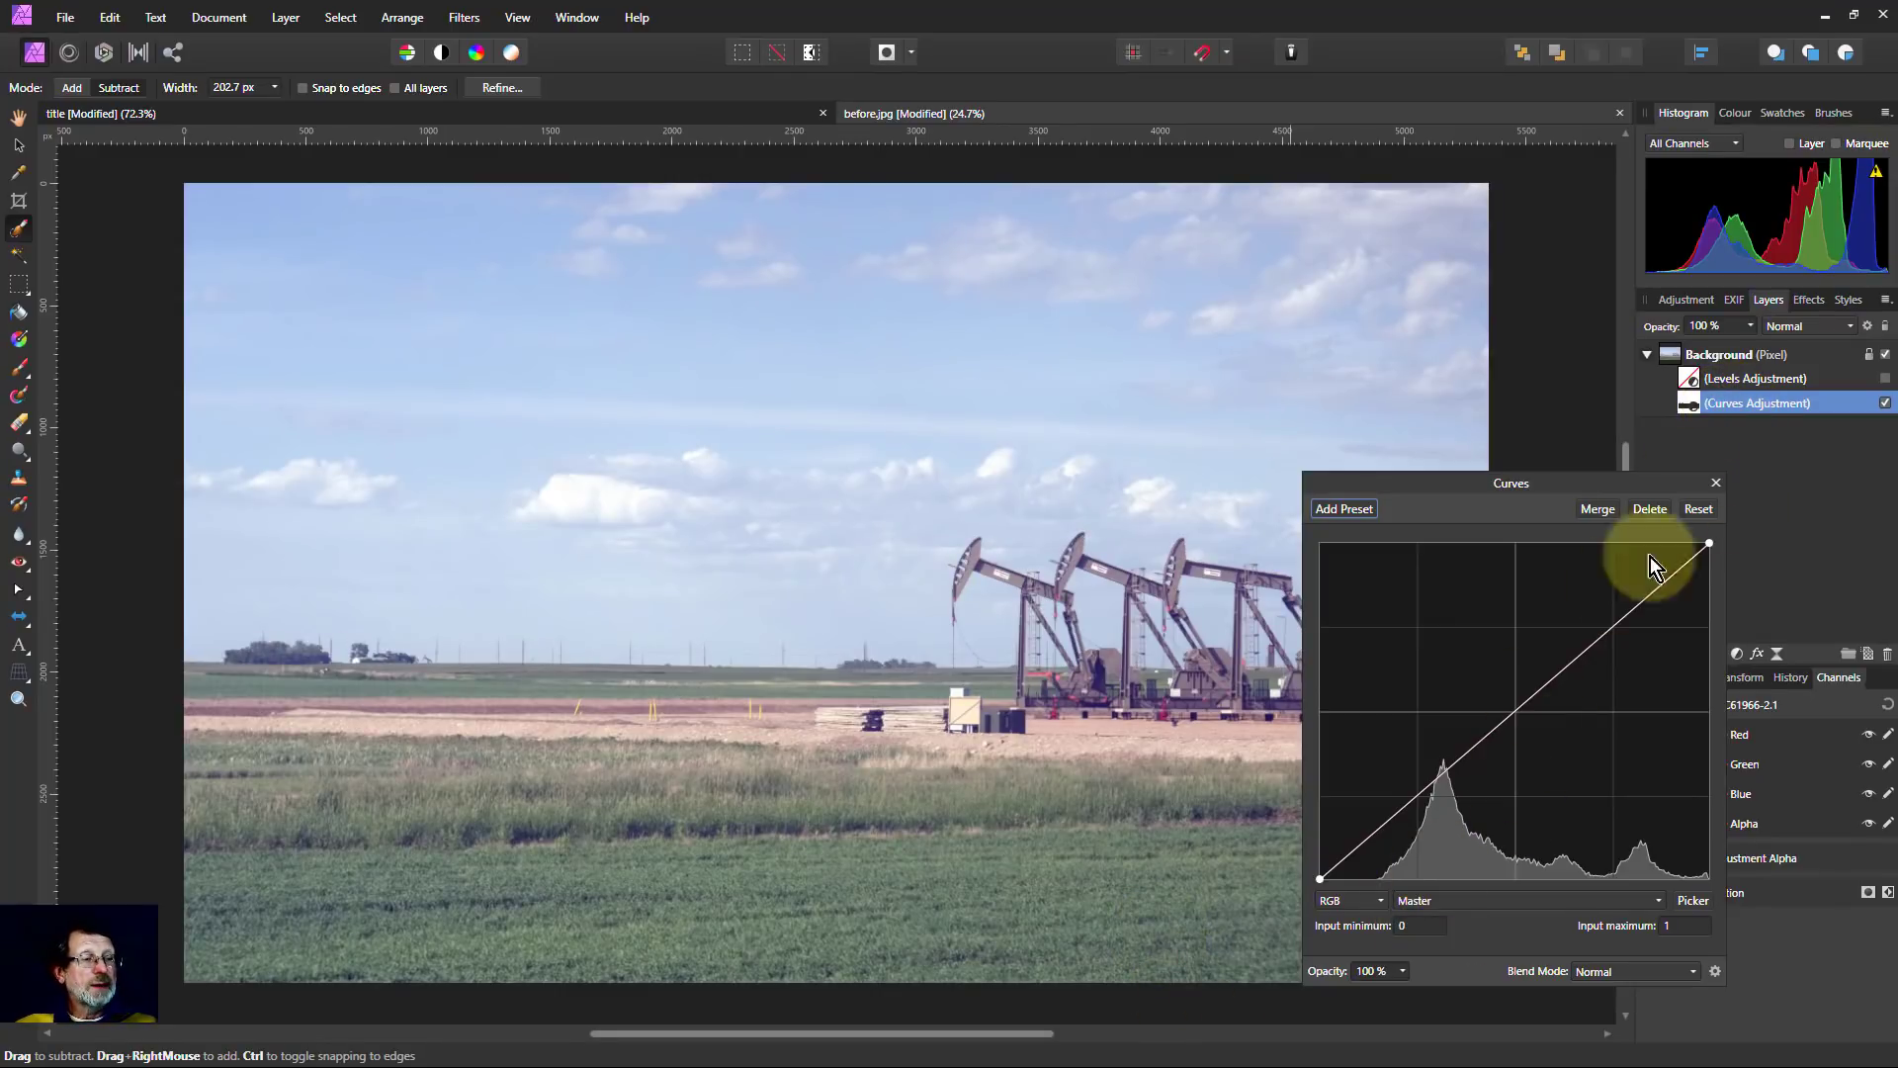
pyautogui.moveTo(1517, 708); pyautogui.dragTo(1574, 748)
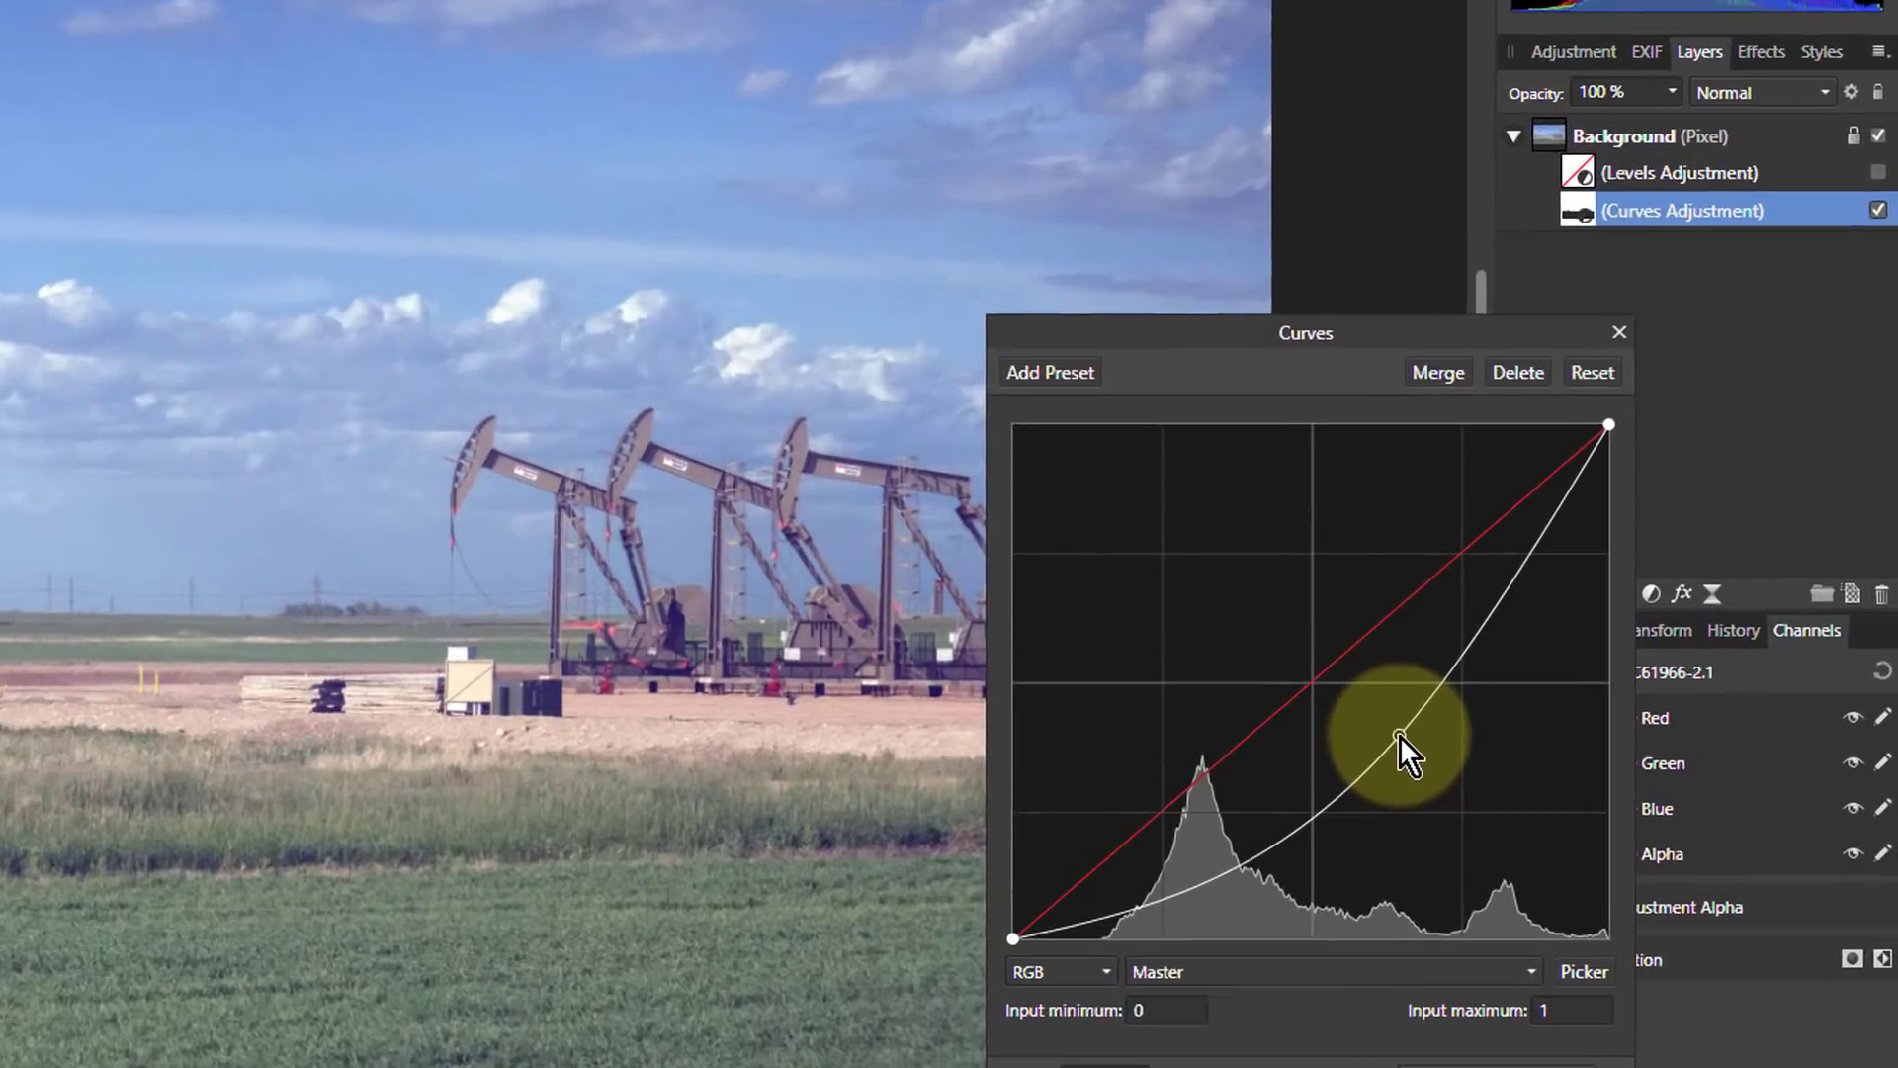
pyautogui.doubleClick(1626, 210)
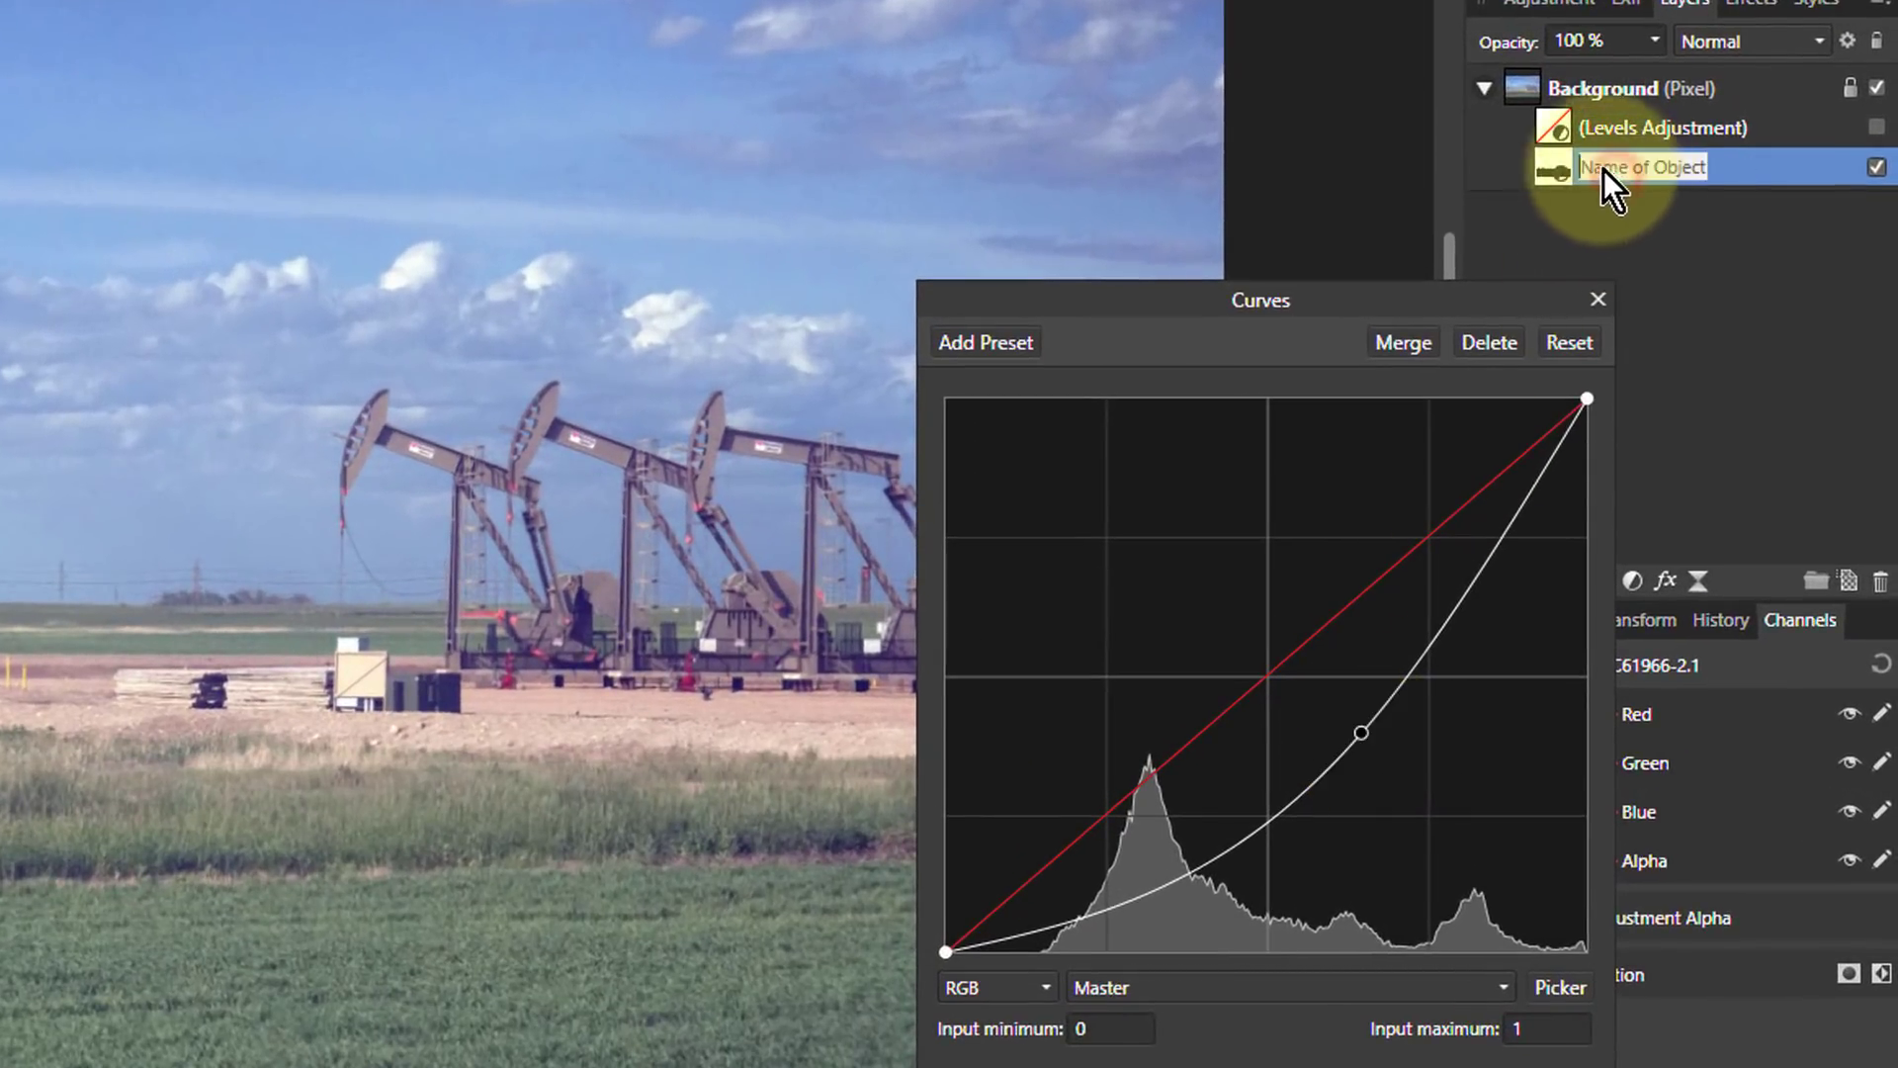
pyautogui.write('Sk')
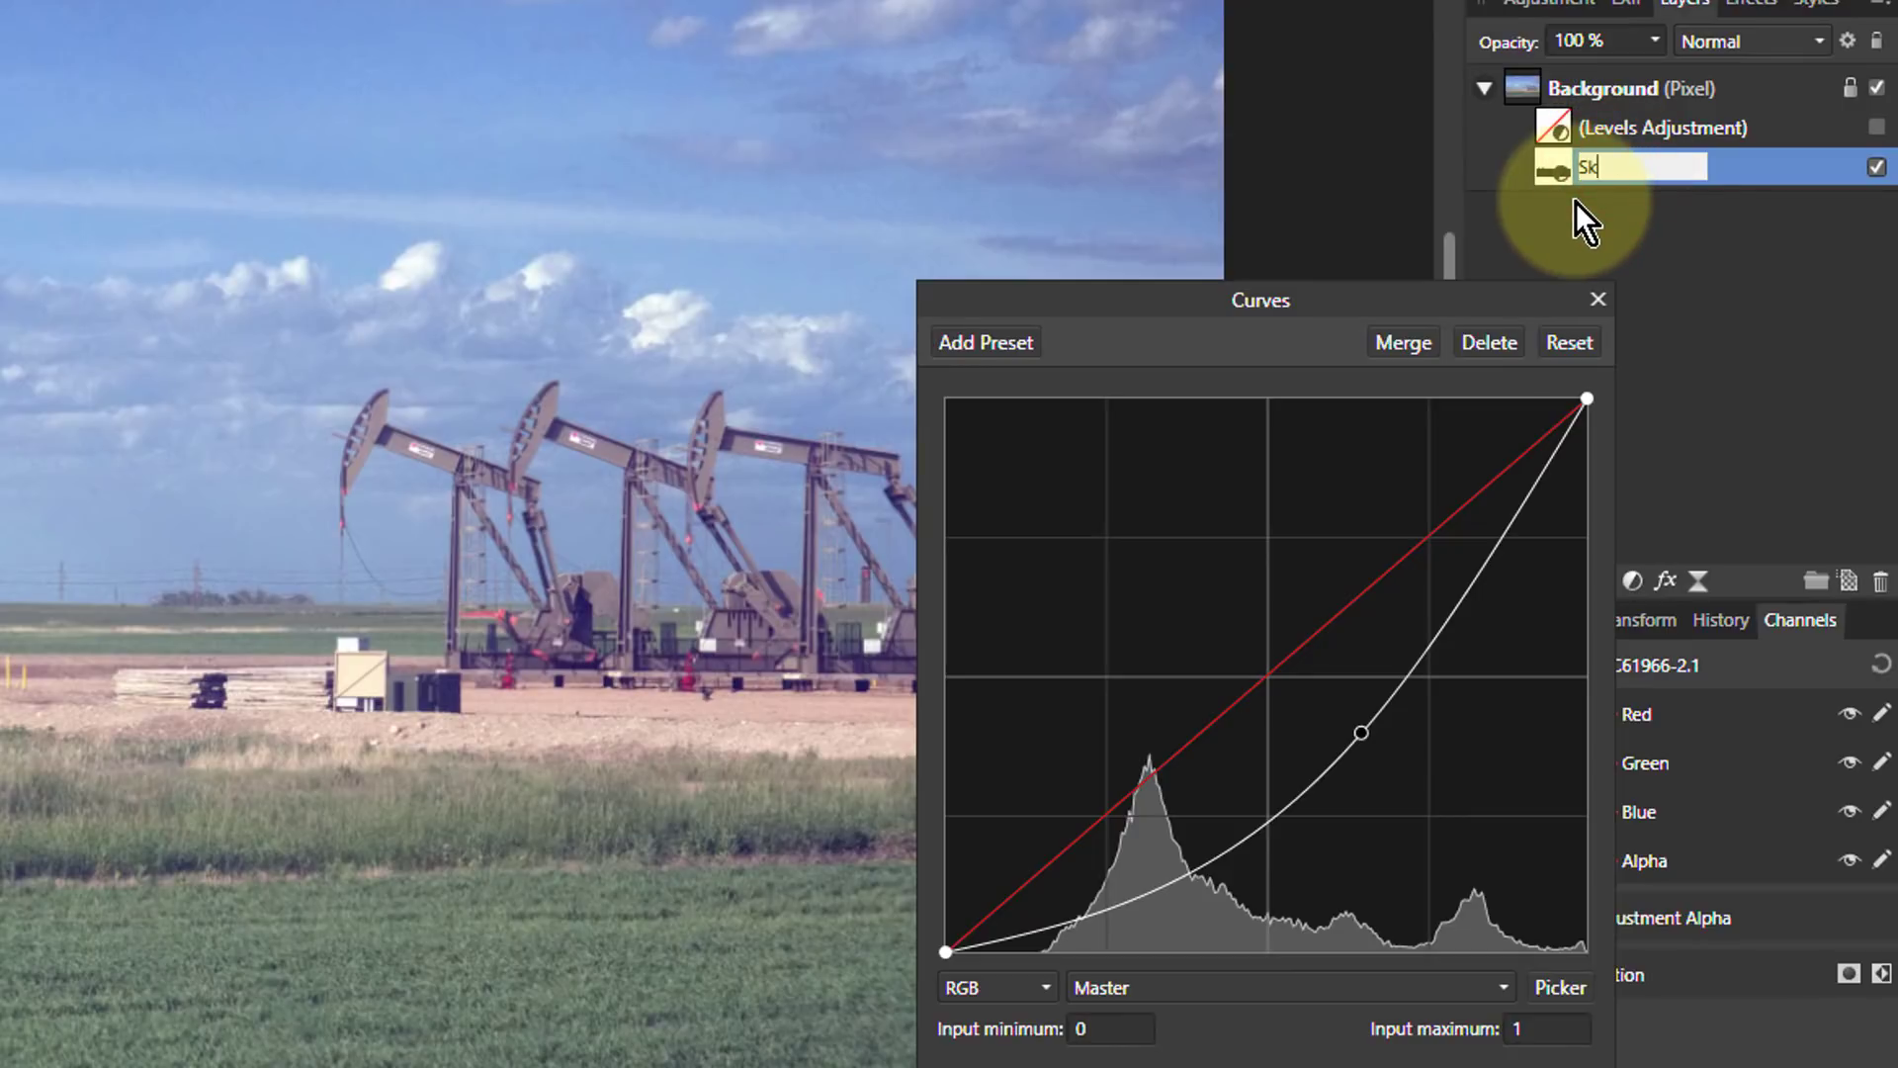
pyautogui.write('y')
pyautogui.press('Return')
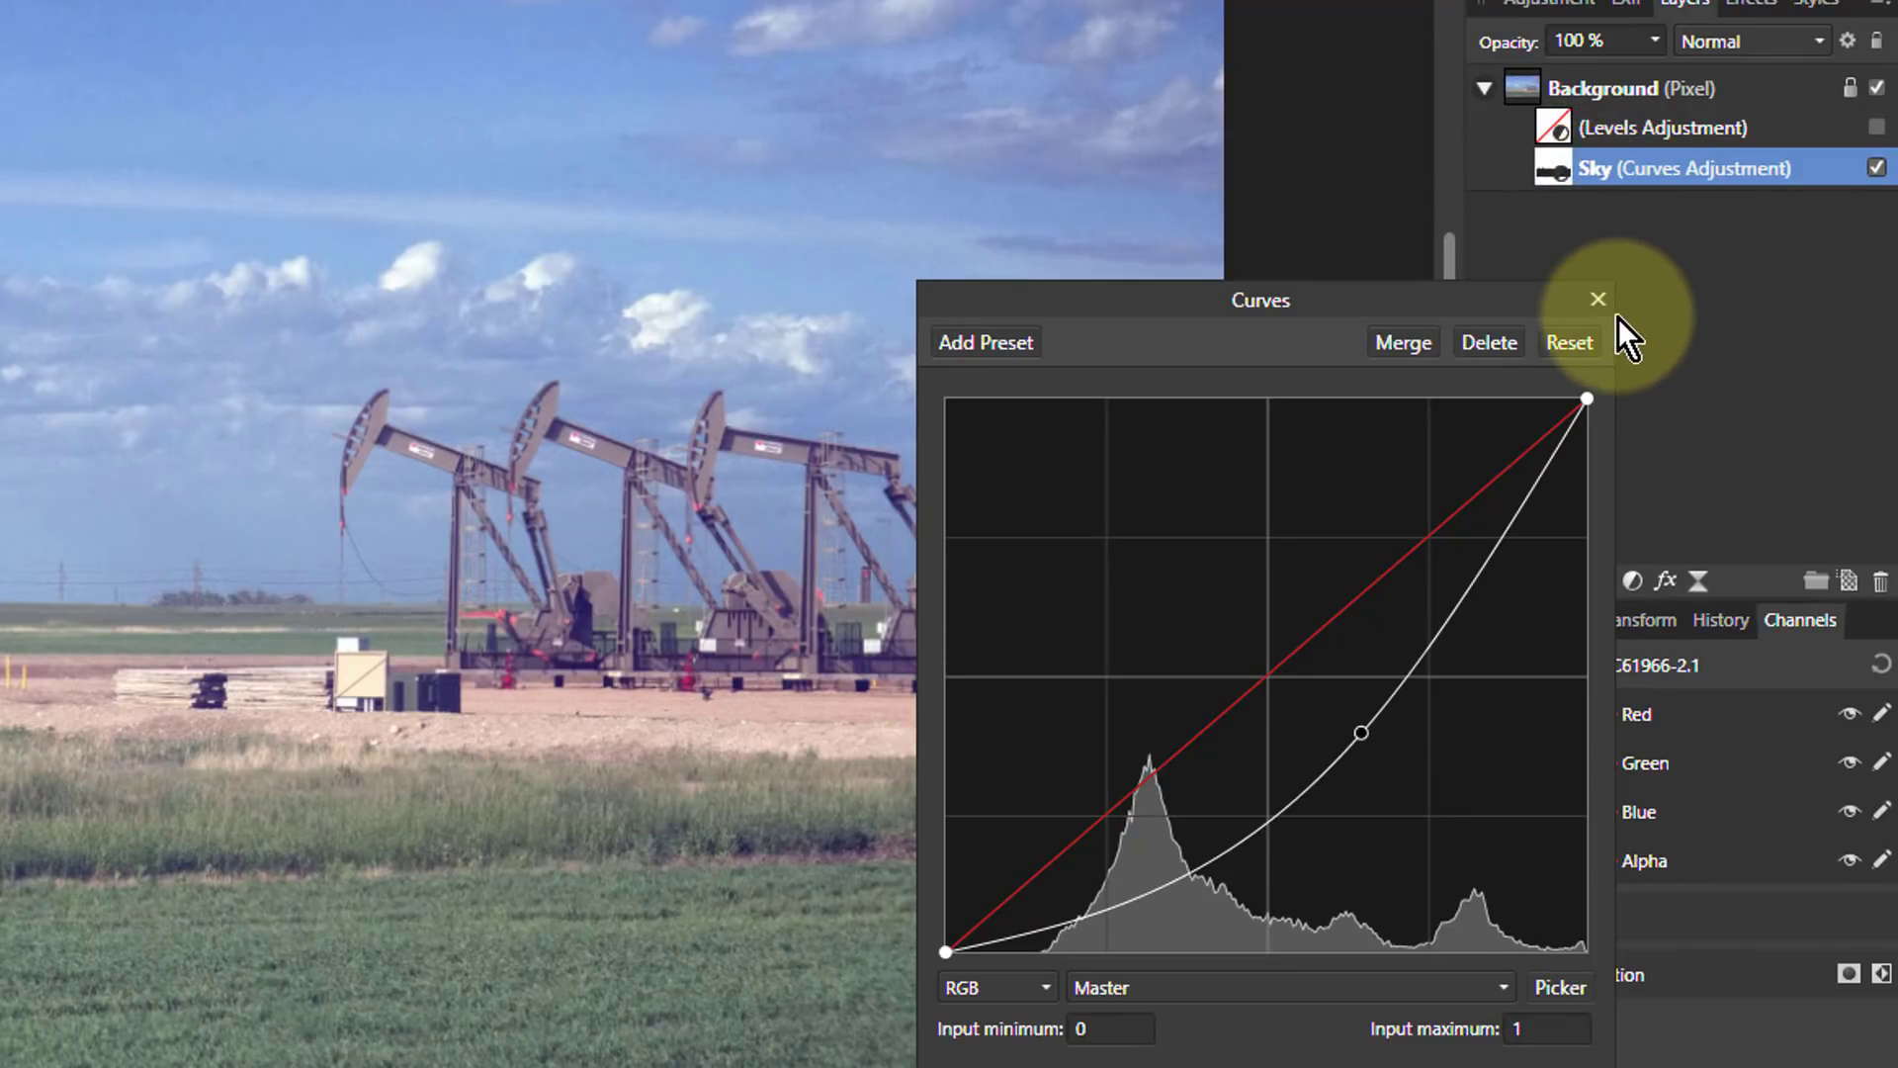
# Duplicate the Sky curves layer and invert the copy's mask to target the land.
pyautogui.click(1598, 302)
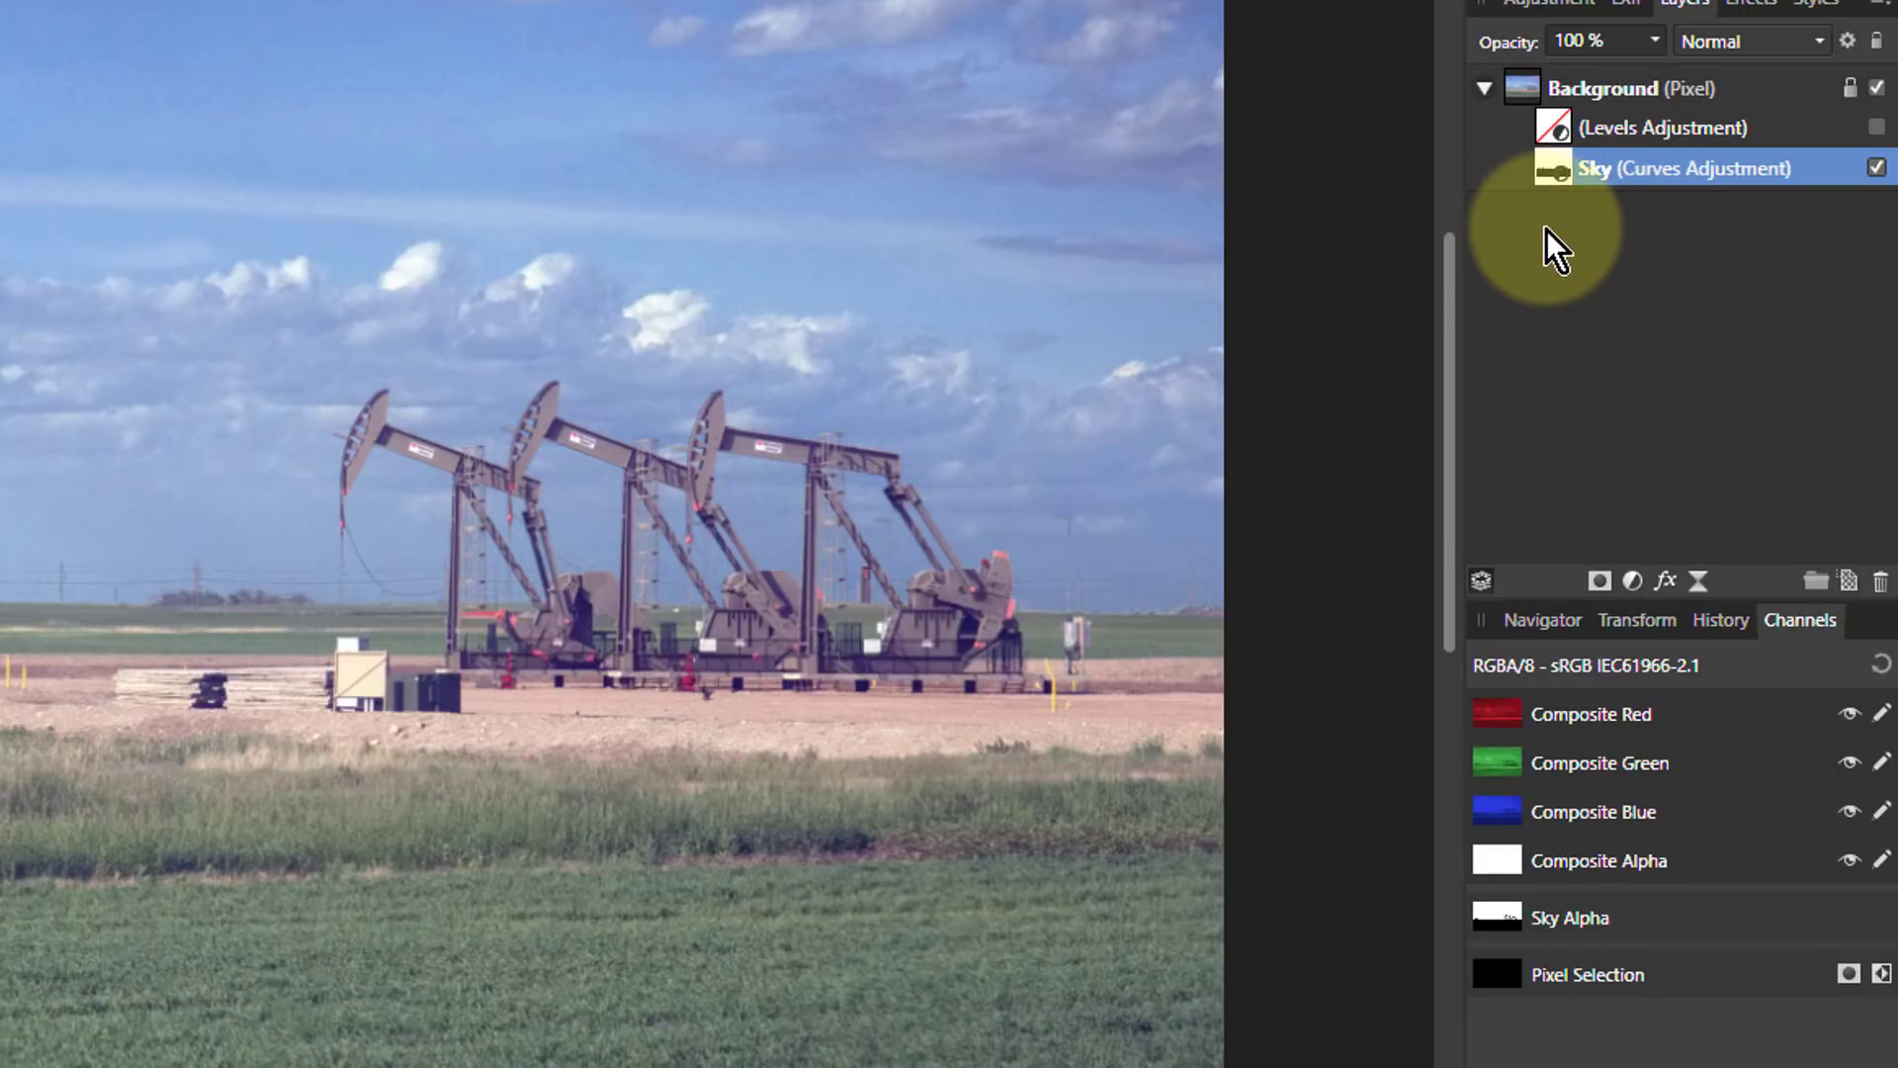
pyautogui.hotkey('ctrl', 'j')
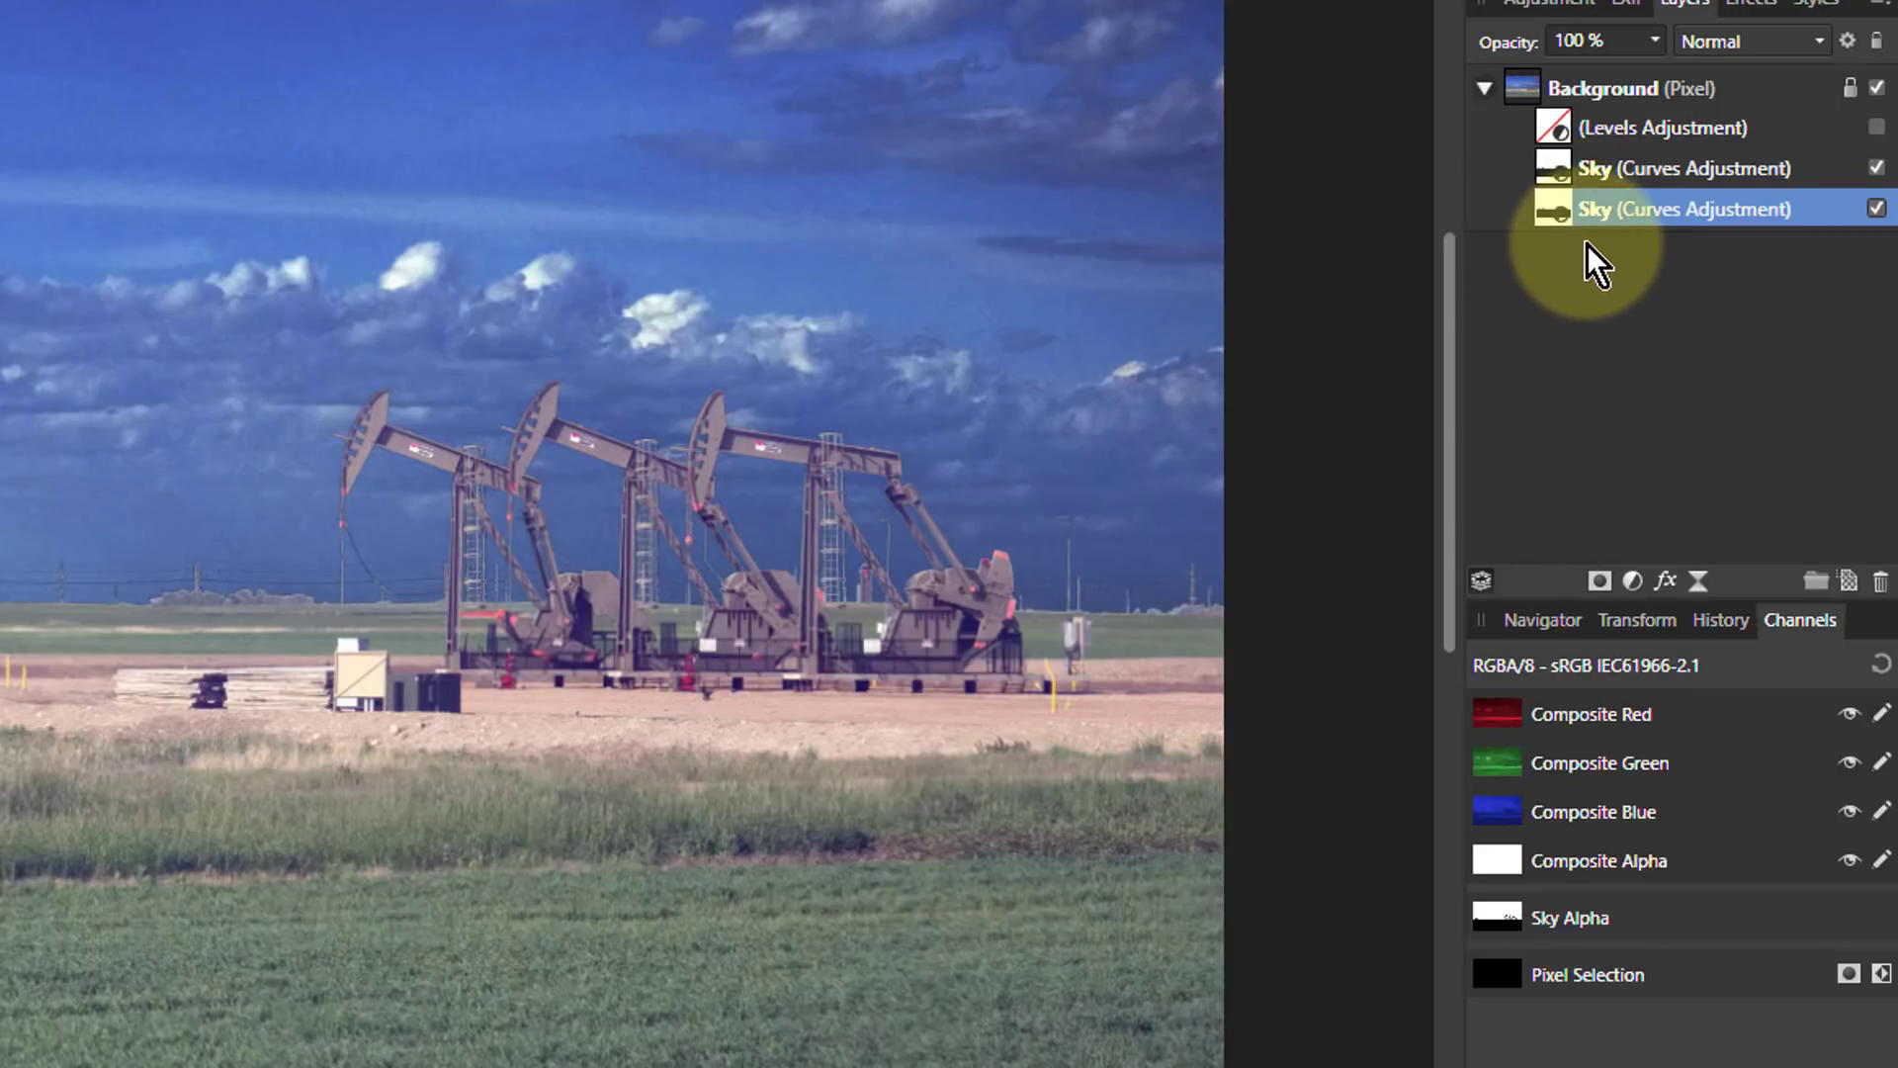
pyautogui.hotkey('ctrl', 'i')
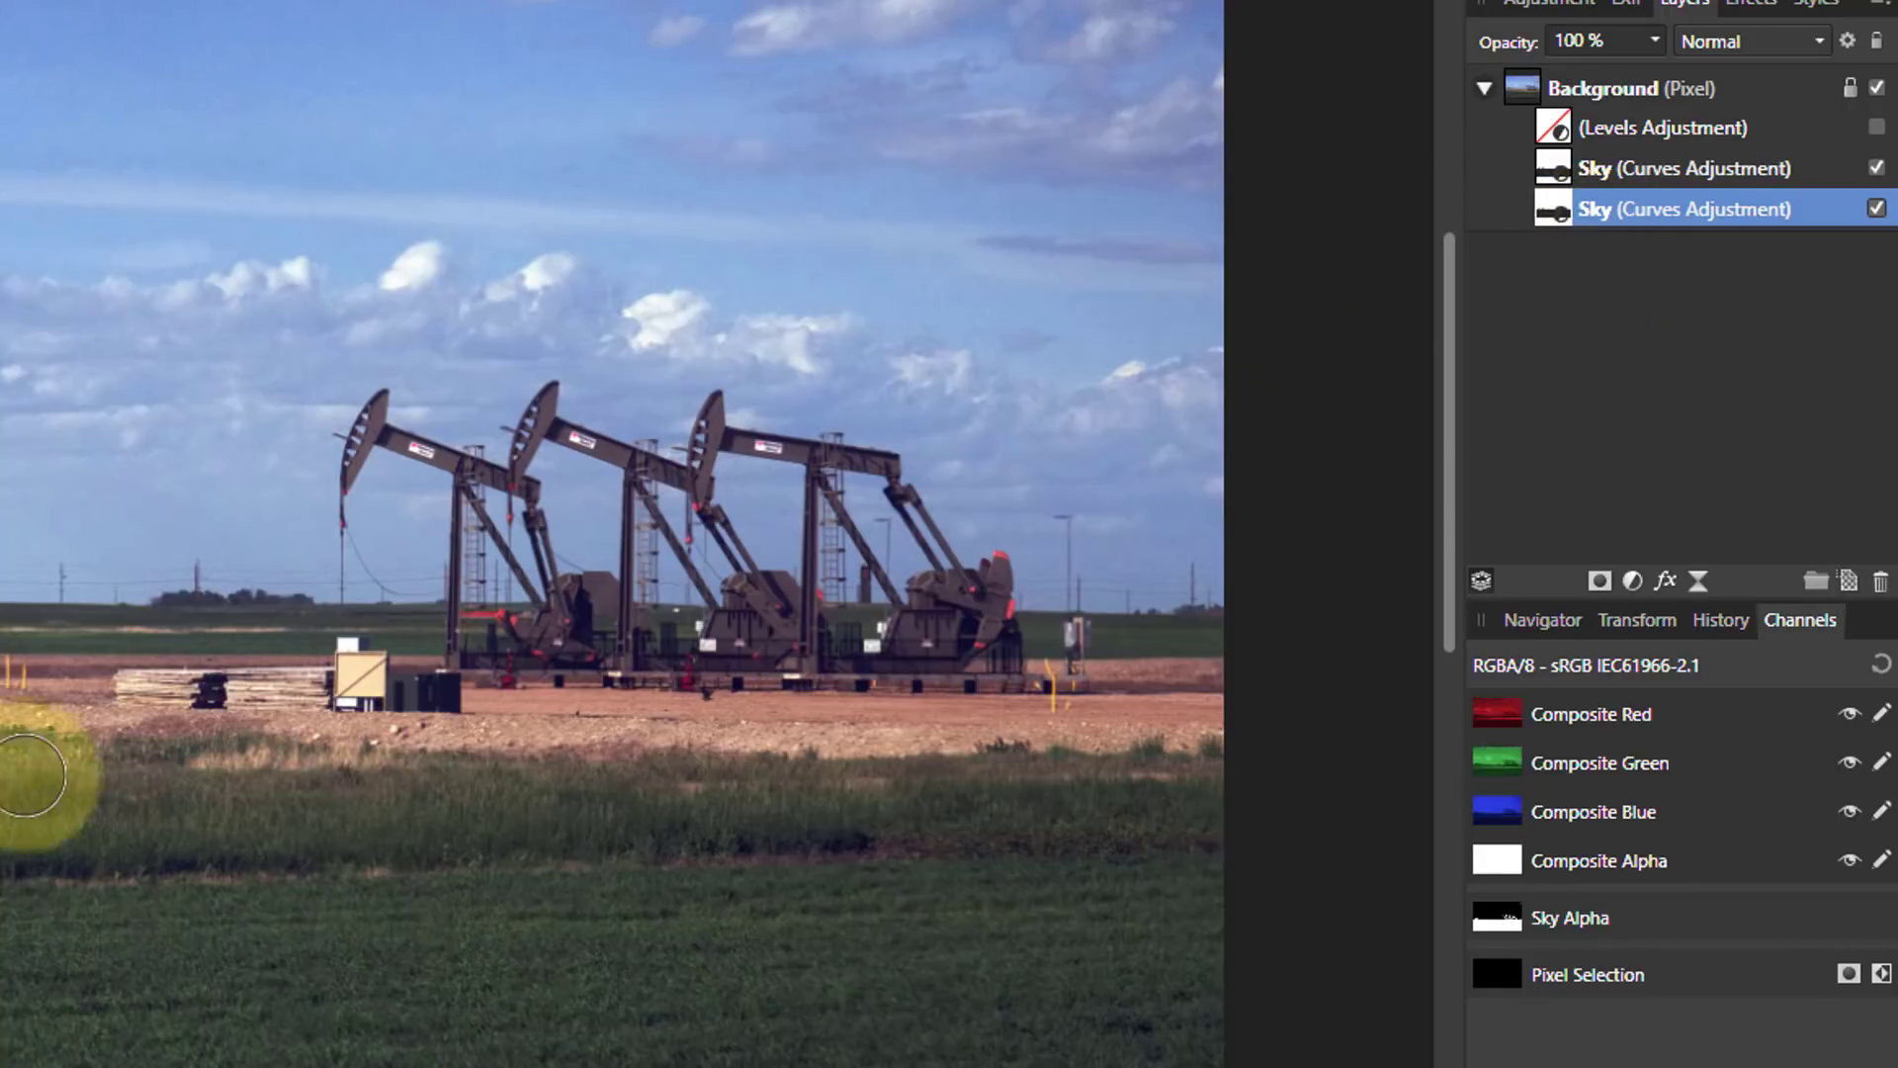
# Reset the duplicate's curve and shape a gentle S-curve to boost land contrast.
pyautogui.doubleClick(1557, 209)
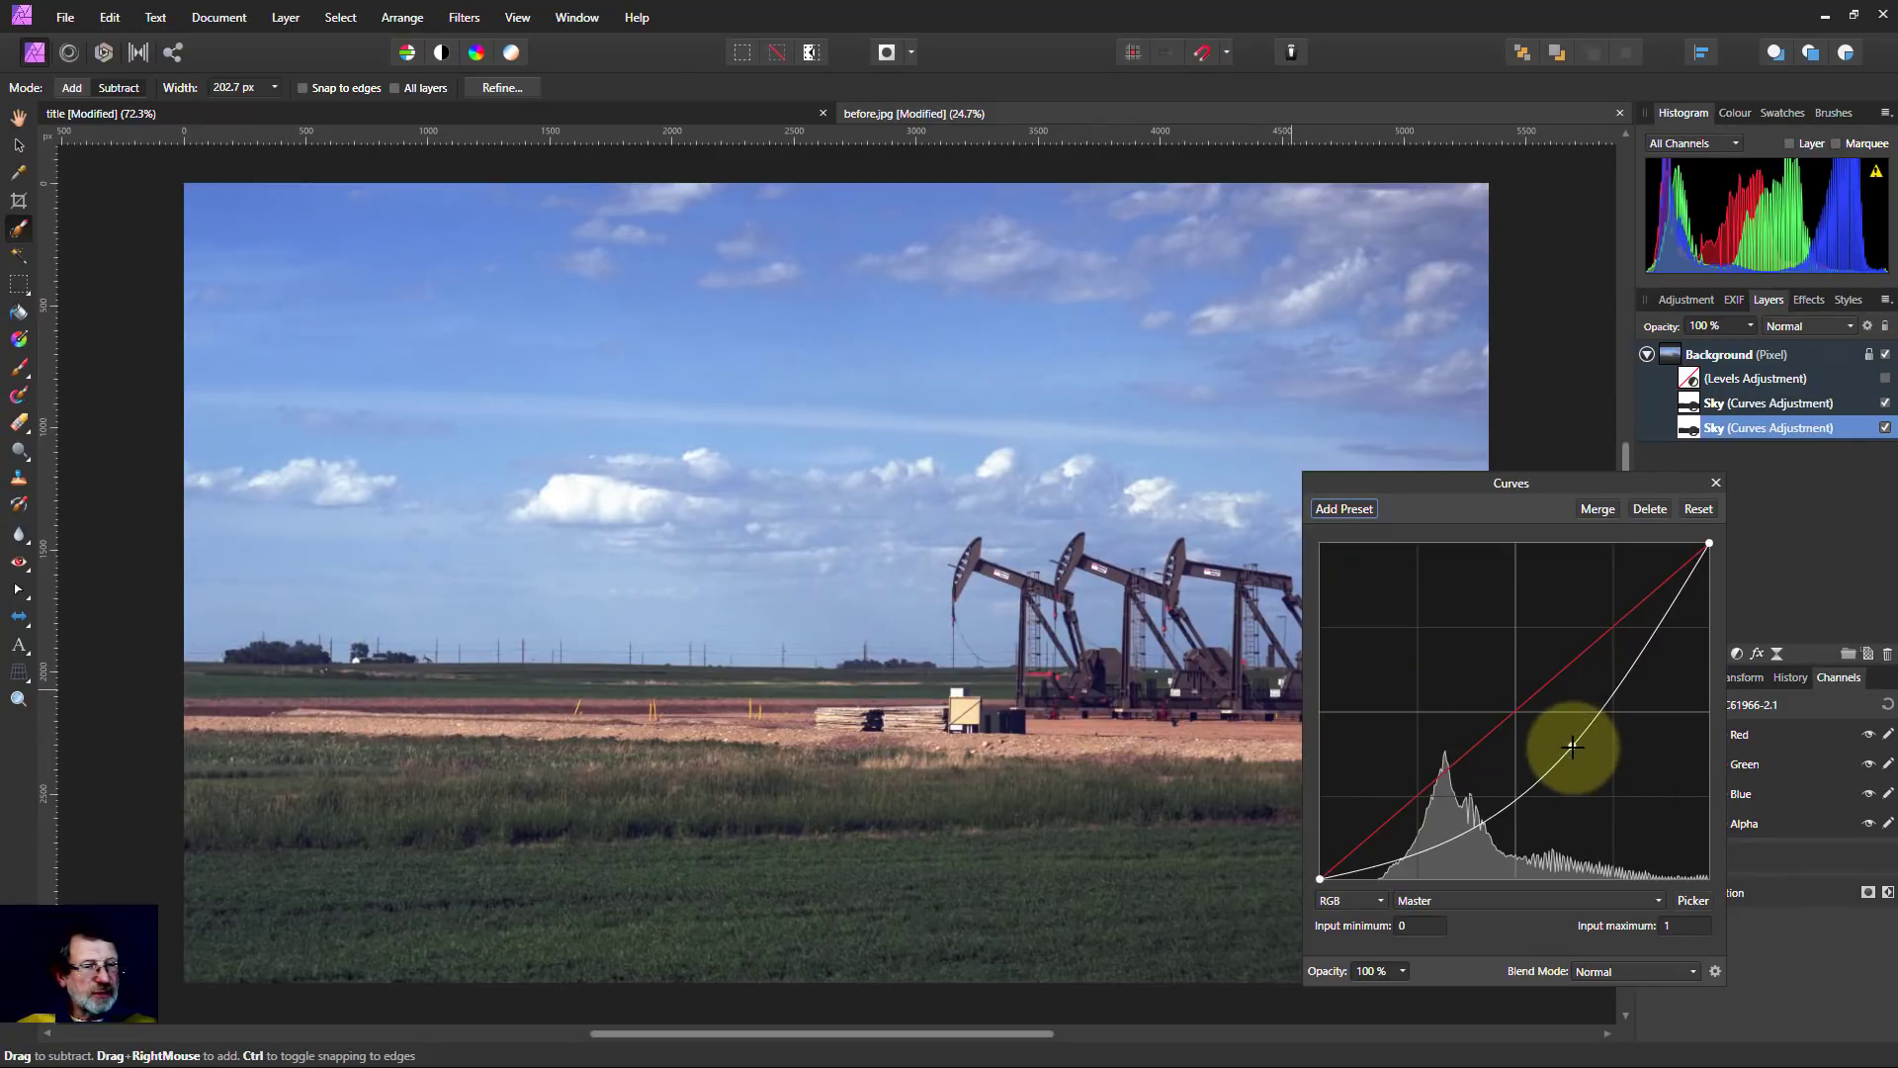
pyautogui.moveTo(1575, 743); pyautogui.dragTo(1618, 608)
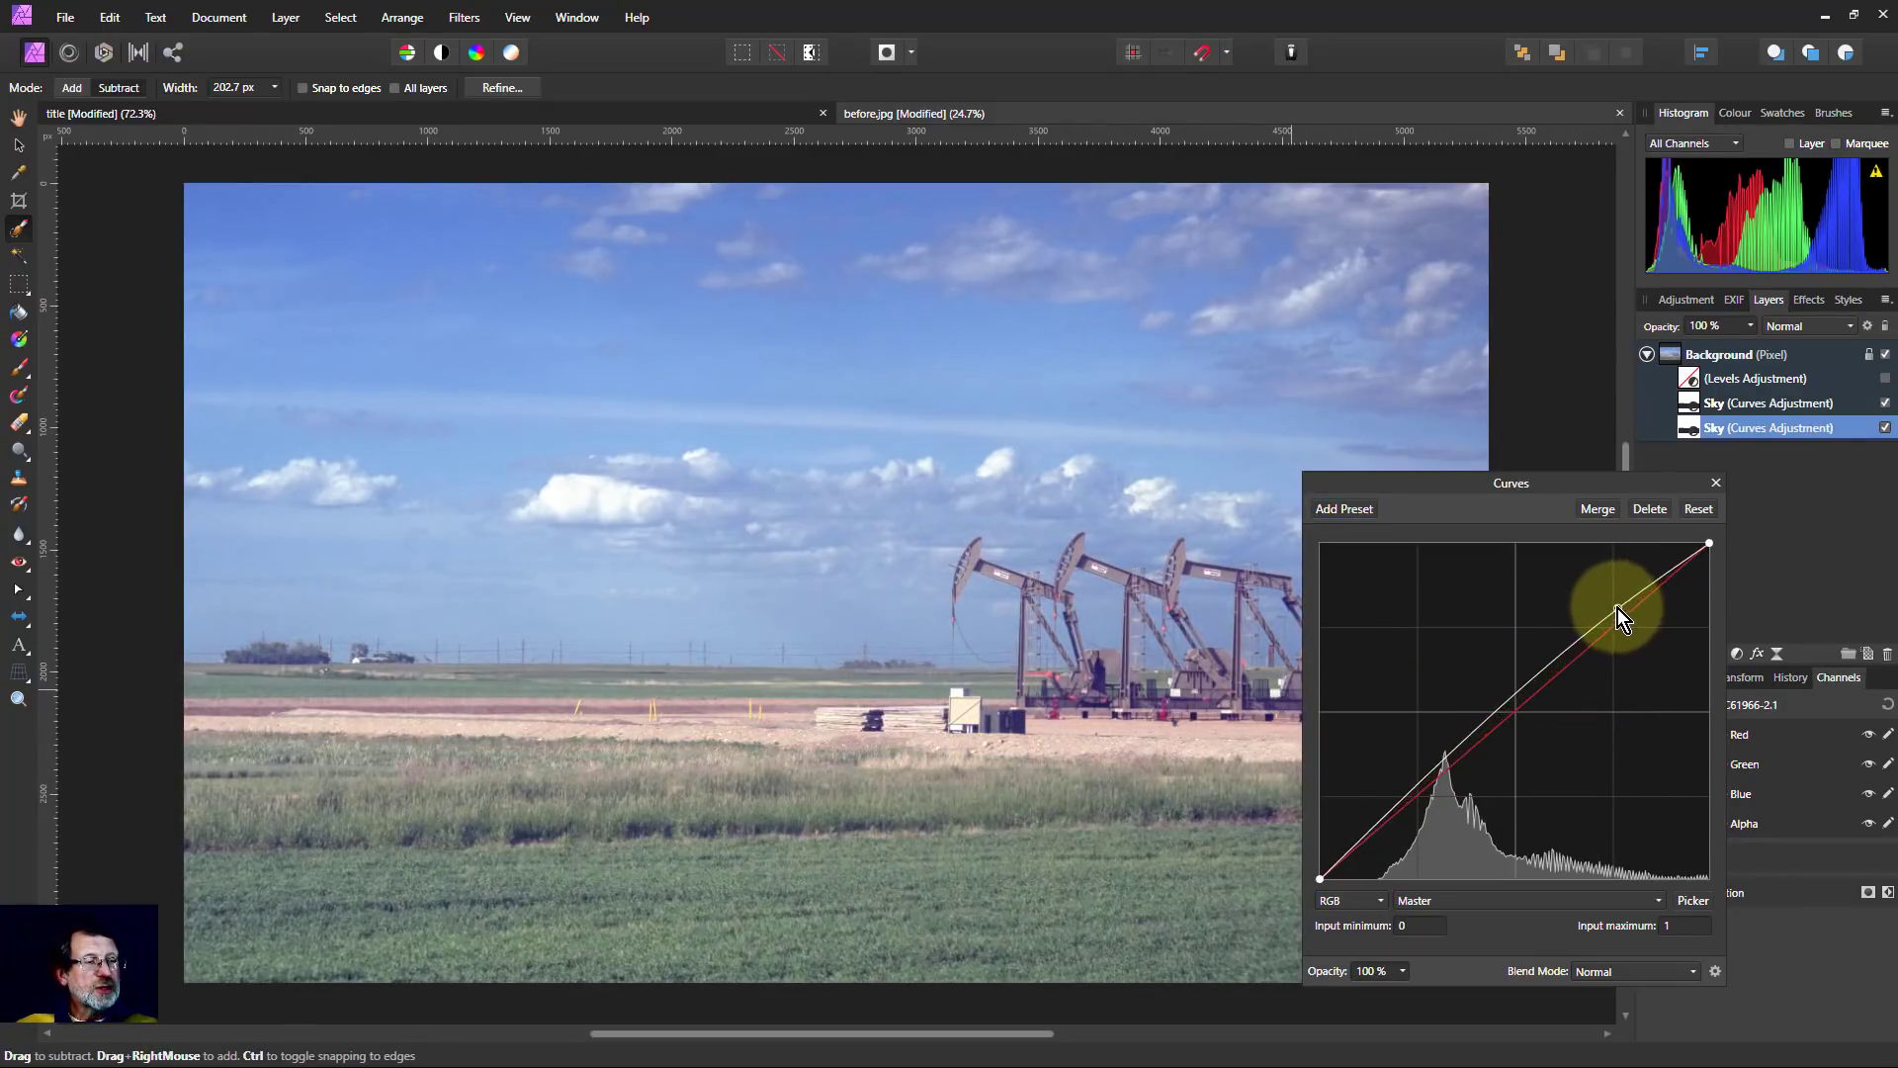
pyautogui.moveTo(1425, 781); pyautogui.dragTo(1439, 799)
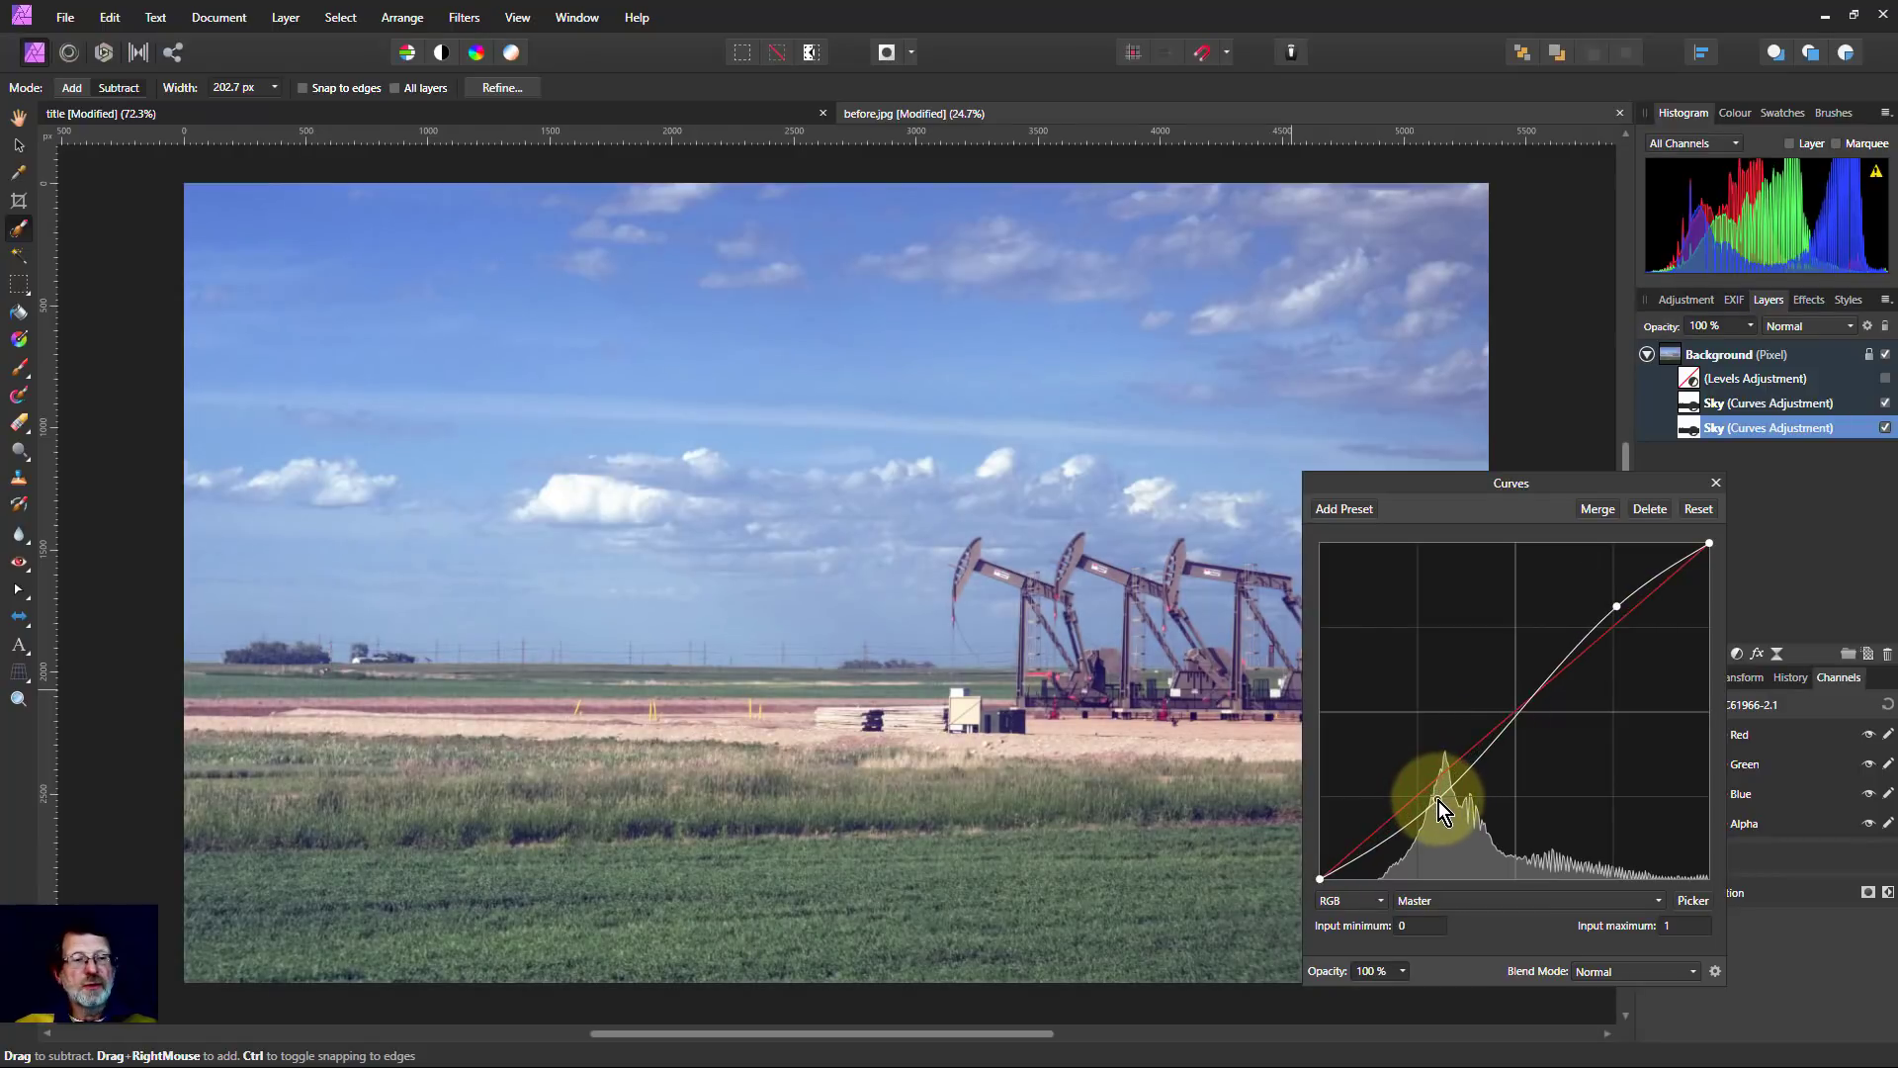
pyautogui.click(1715, 485)
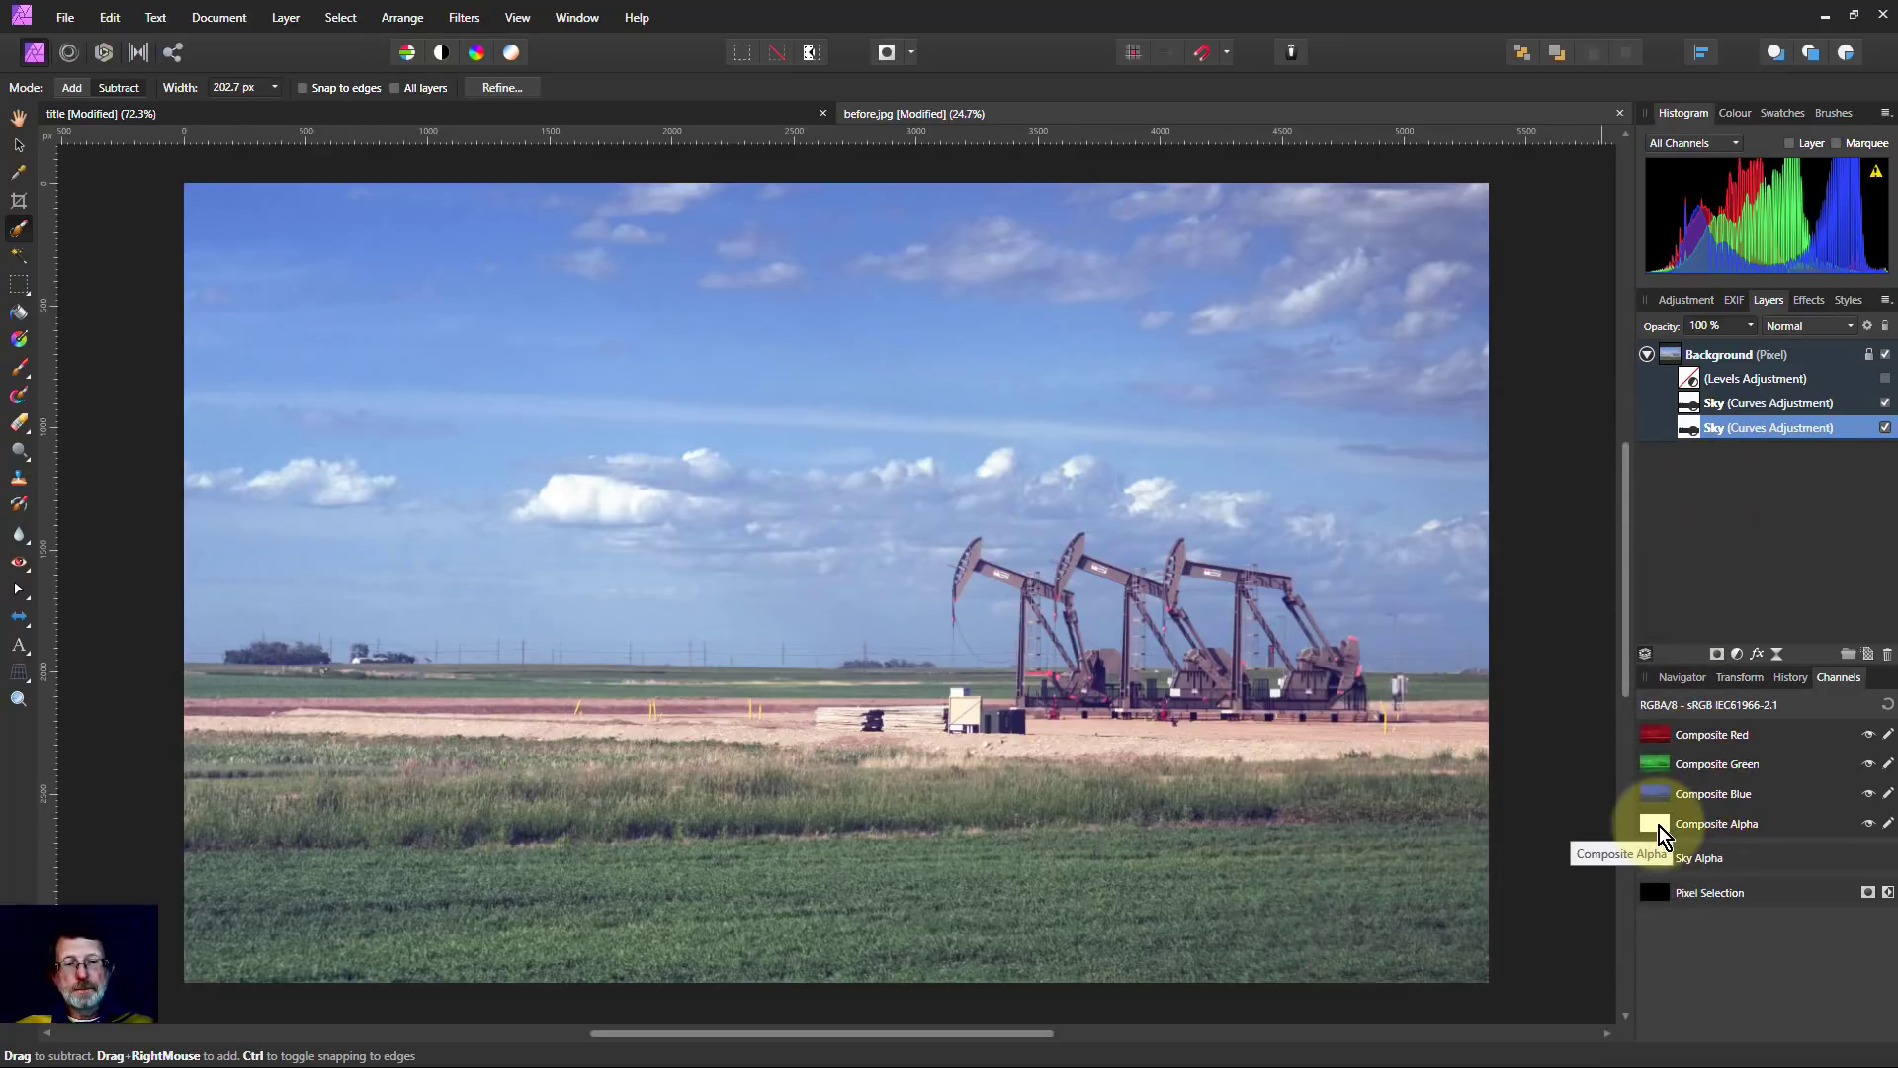